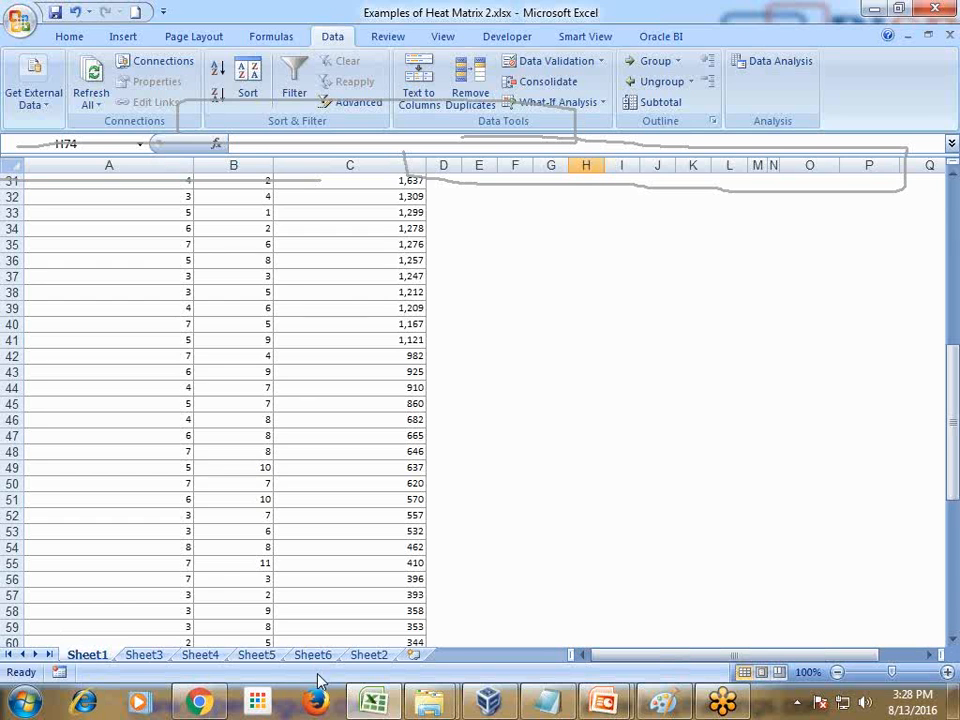
Open Sheet2 with the sales and bin data and clear the pen marks from the screen
{"action": "left_click", "coordinate": [360, 654]}
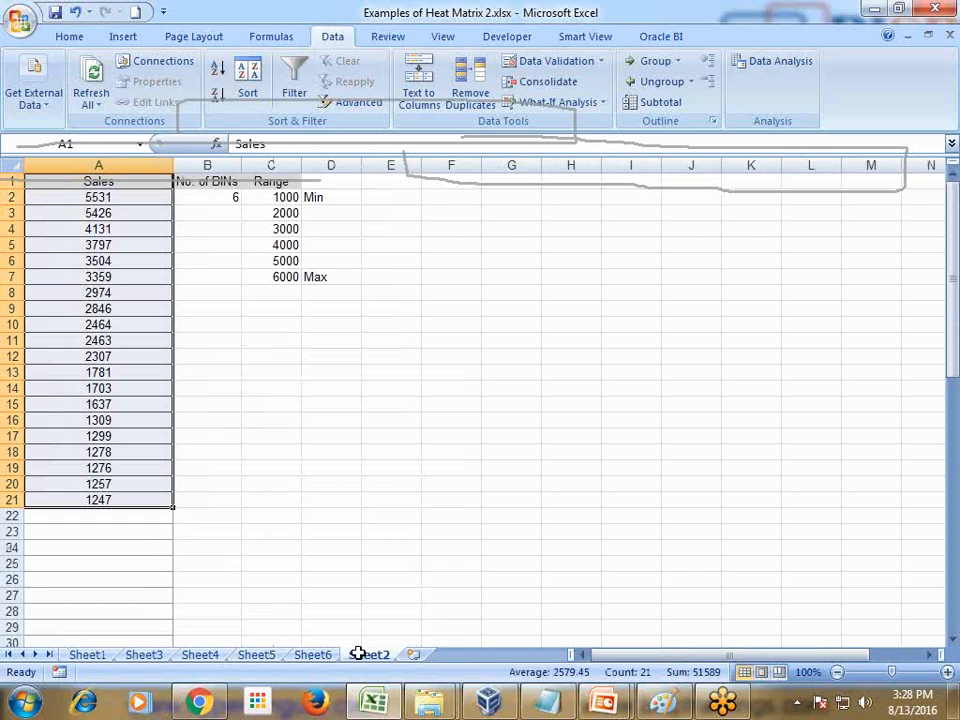
{"action": "left_click", "coordinate": [940, 567]}
{"action": "left_click", "coordinate": [940, 574]}
{"action": "left_click", "coordinate": [895, 458]}
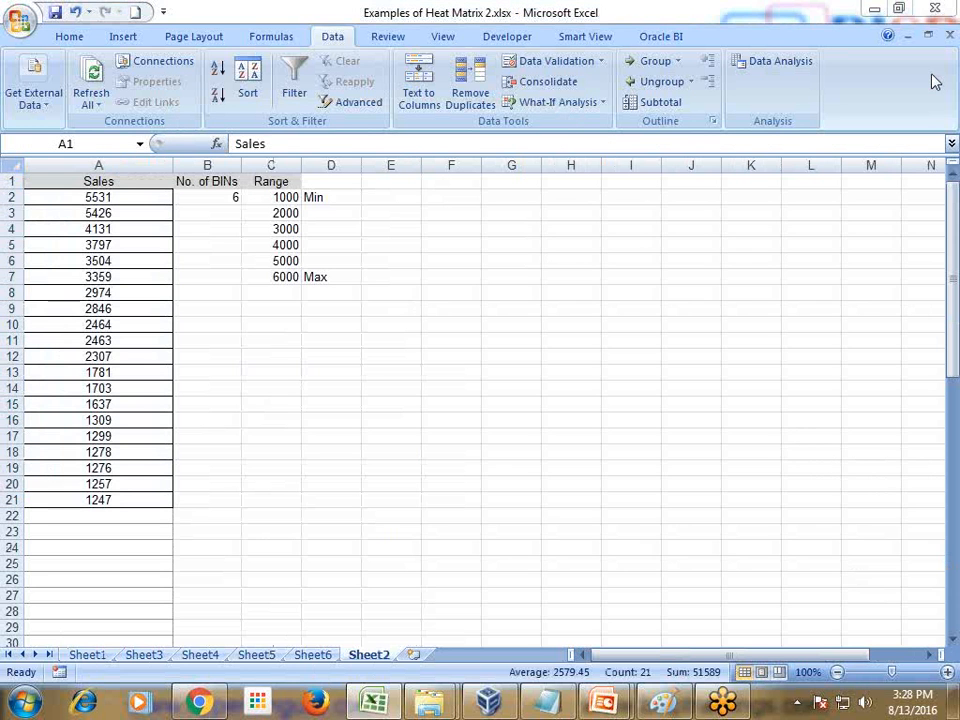
Examine the sales values, the number of bins and the minimum and maximum of the bin range on Sheet2
{"action": "left_click", "coordinate": [107, 195]}
{"action": "left_click_drag", "start_coordinate": [107, 197], "coordinate": [81, 492]}
{"action": "left_click", "coordinate": [141, 436]}
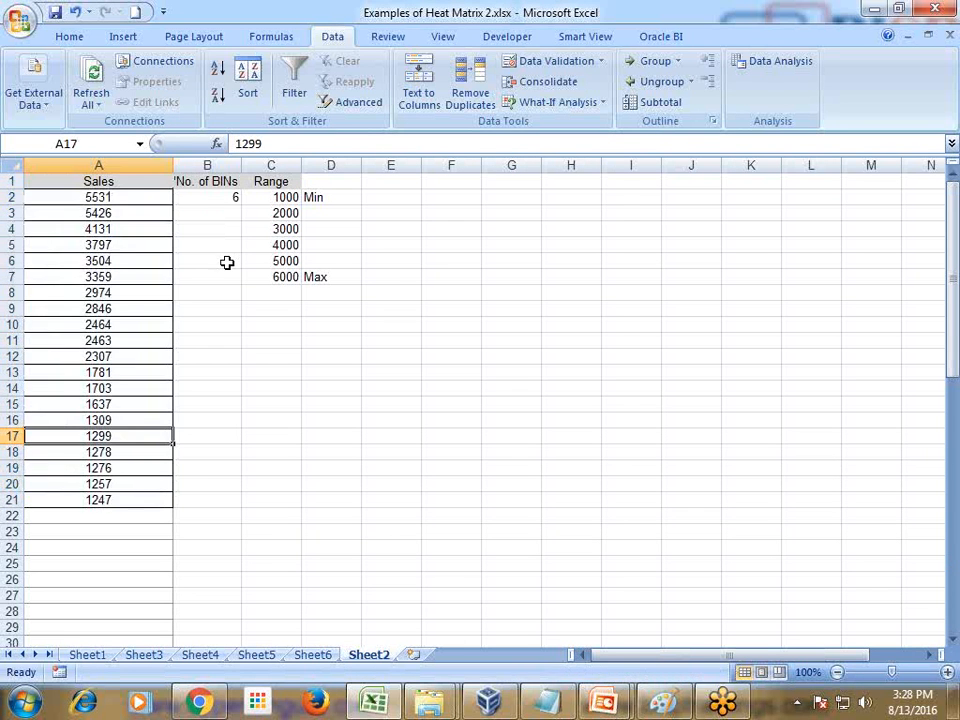
{"action": "left_click", "coordinate": [129, 197]}
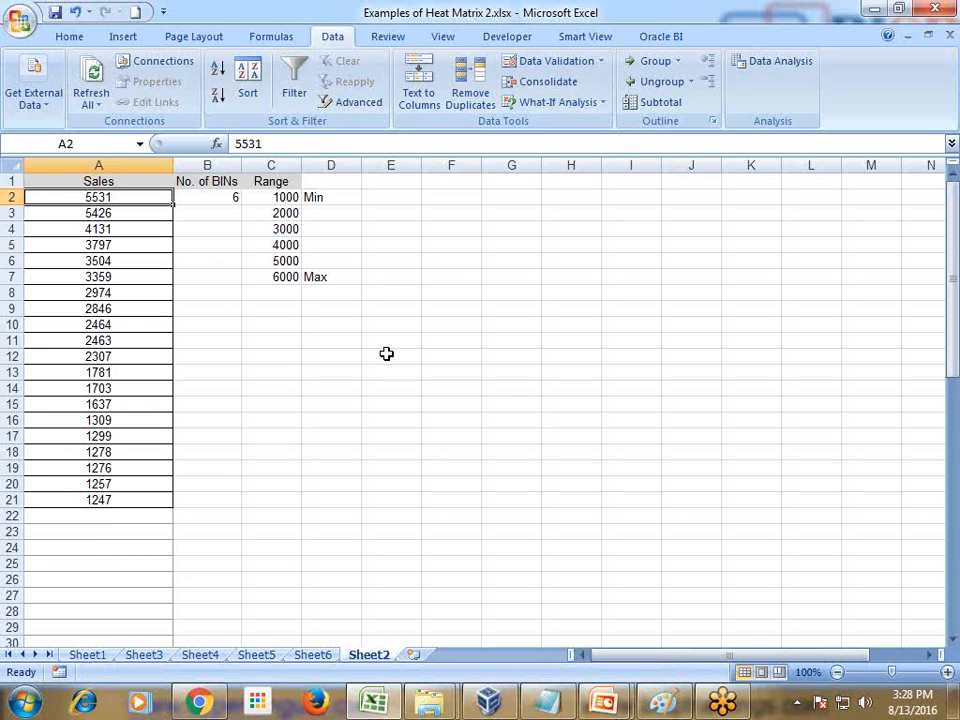
{"action": "left_click", "coordinate": [205, 193]}
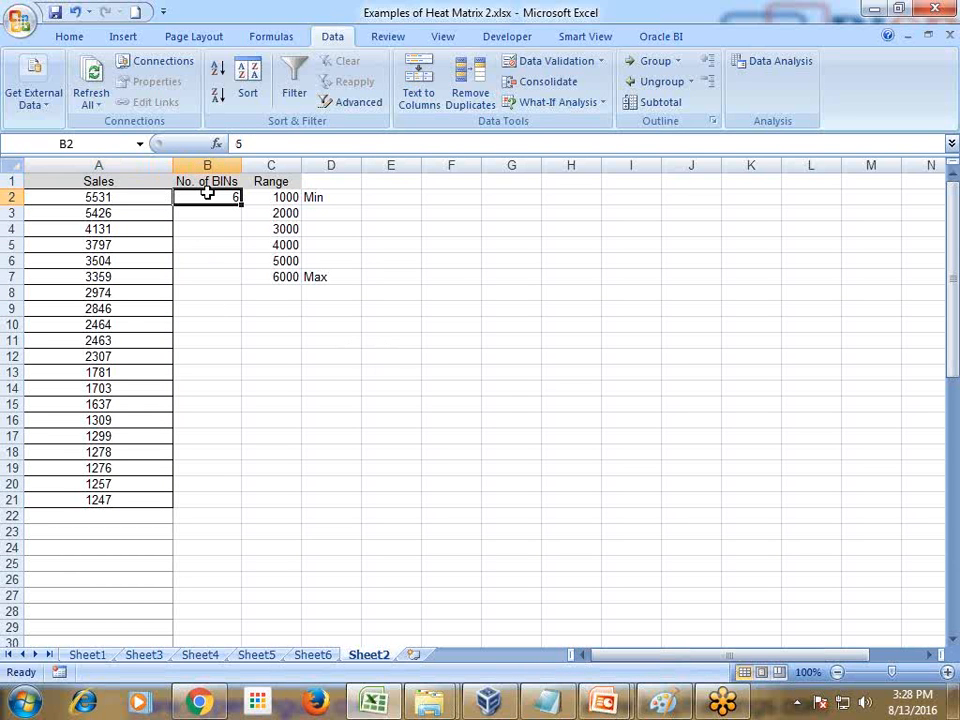
{"action": "type", "text": "6"}
{"action": "left_click", "coordinate": [285, 200]}
{"action": "left_click", "coordinate": [110, 500]}
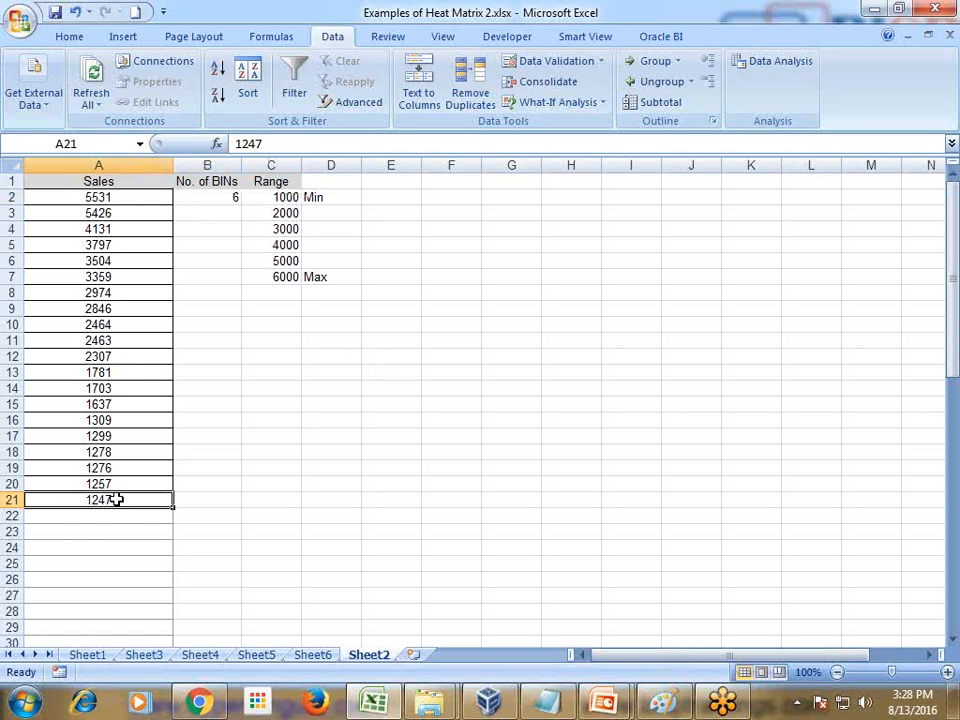
{"action": "left_click", "coordinate": [287, 277]}
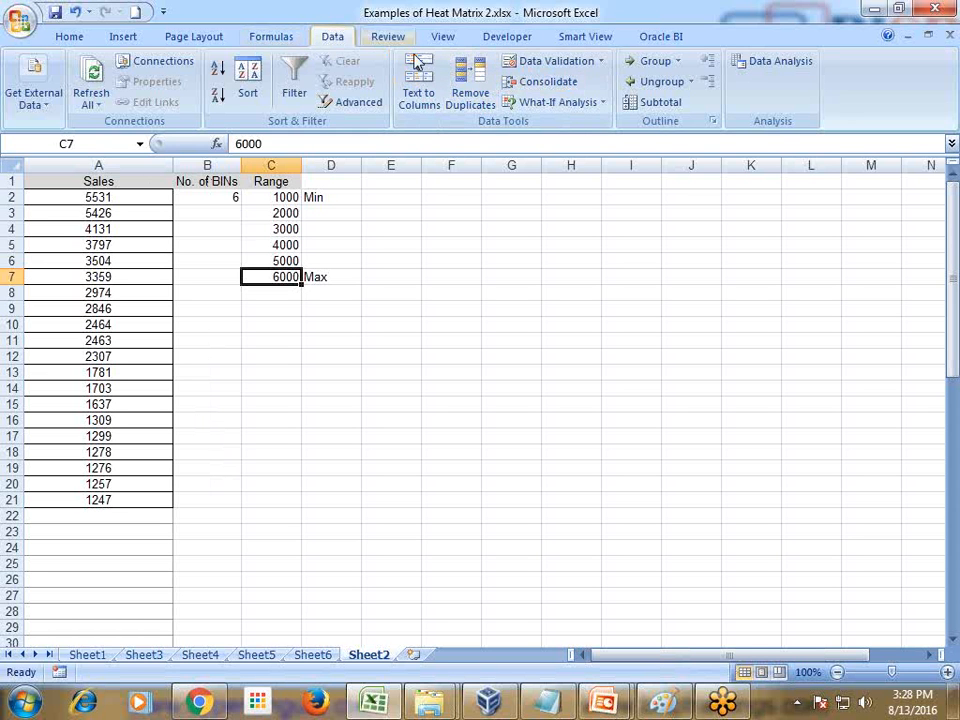
Generate a histogram with chart output on a new worksheet, using input range A2:A21 and bin range C2:C7
{"action": "left_click", "coordinate": [142, 186]}
{"action": "left_click_drag", "start_coordinate": [142, 188], "coordinate": [124, 500]}
{"action": "left_click", "coordinate": [758, 66]}
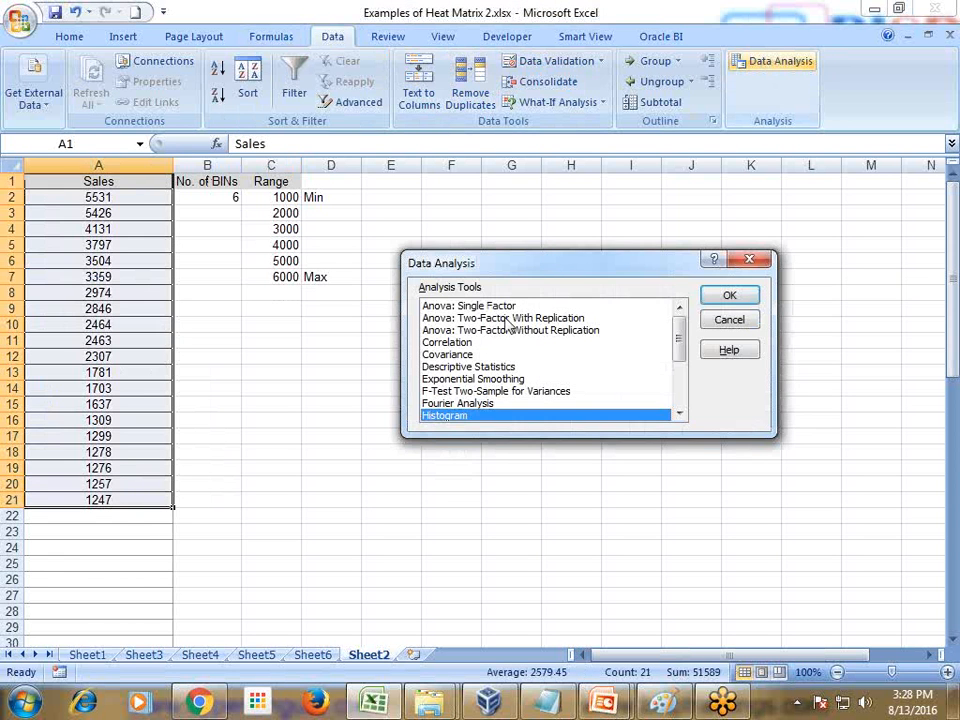
{"action": "left_click", "coordinate": [729, 296]}
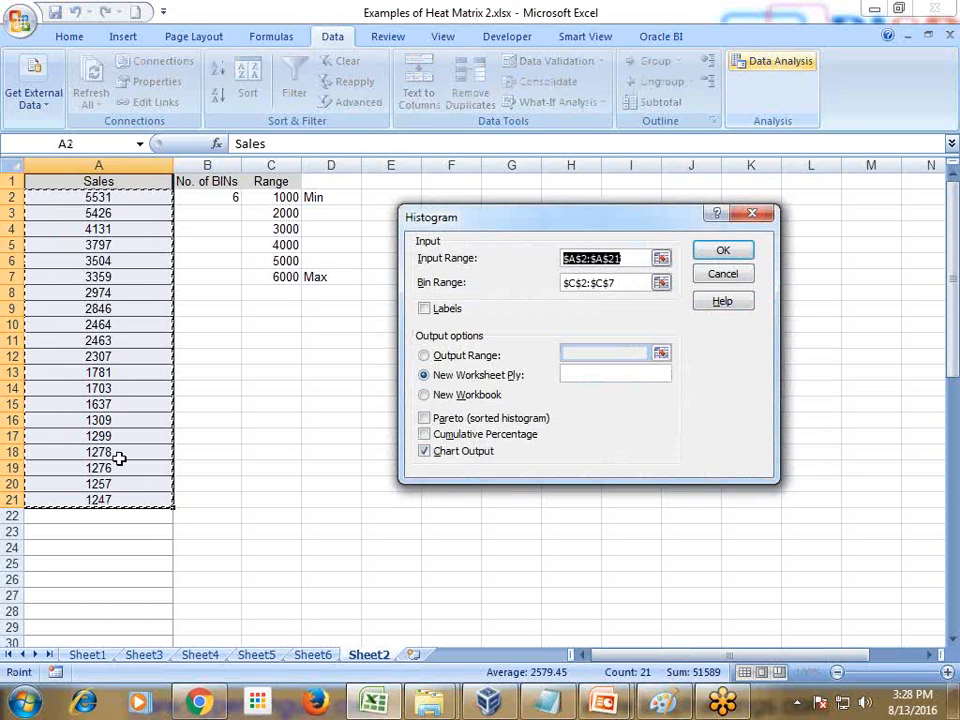
{"action": "left_click", "coordinate": [618, 284]}
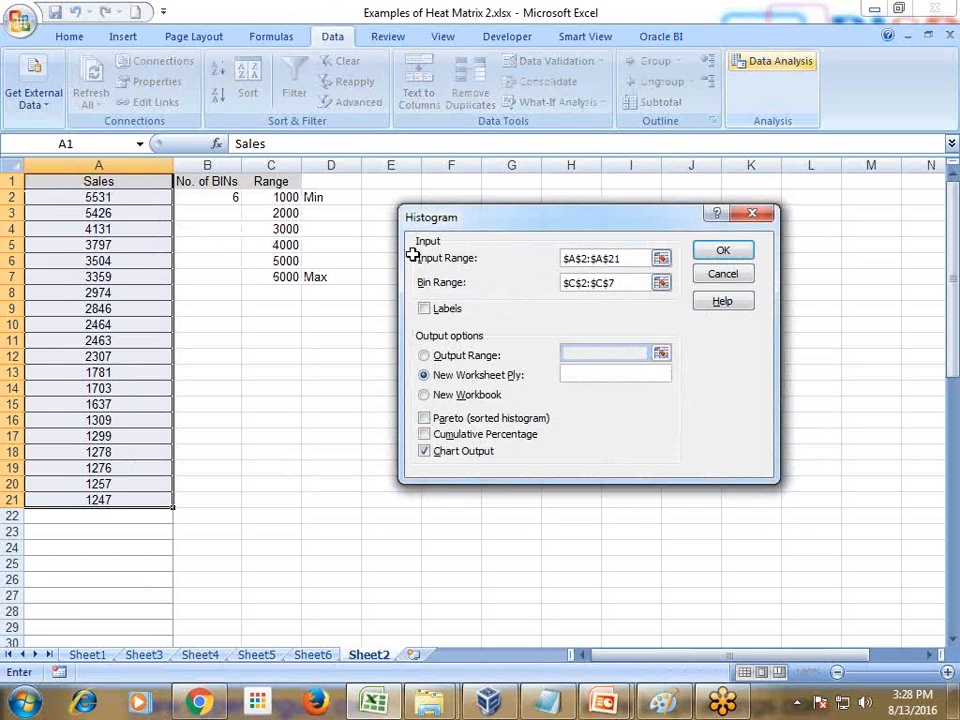
{"action": "left_click_drag", "start_coordinate": [292, 199], "coordinate": [285, 262]}
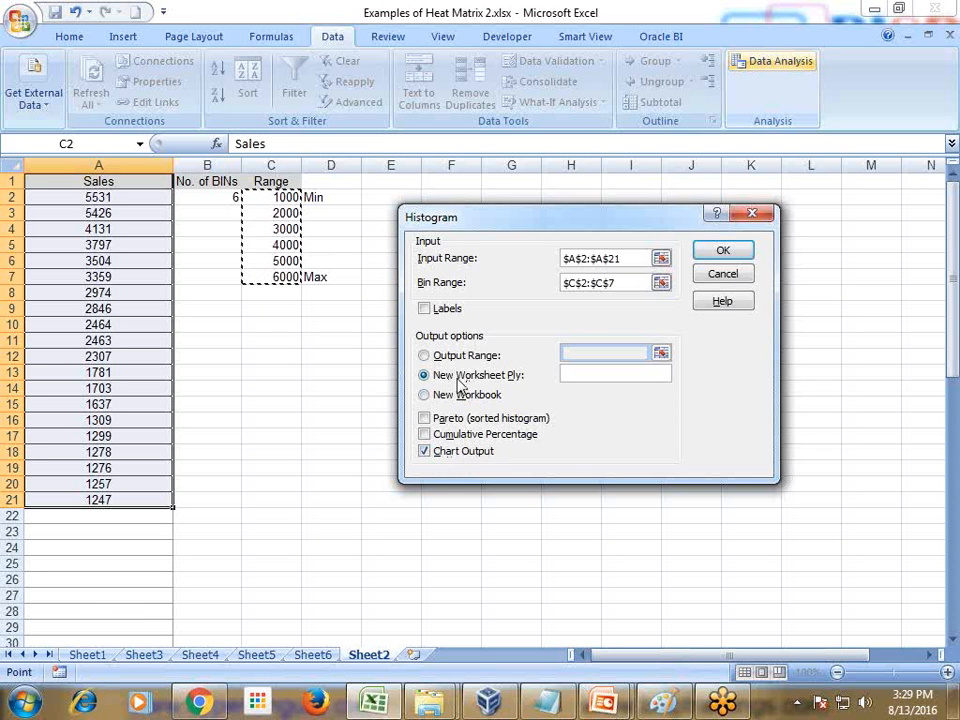
{"action": "left_click", "coordinate": [723, 250]}
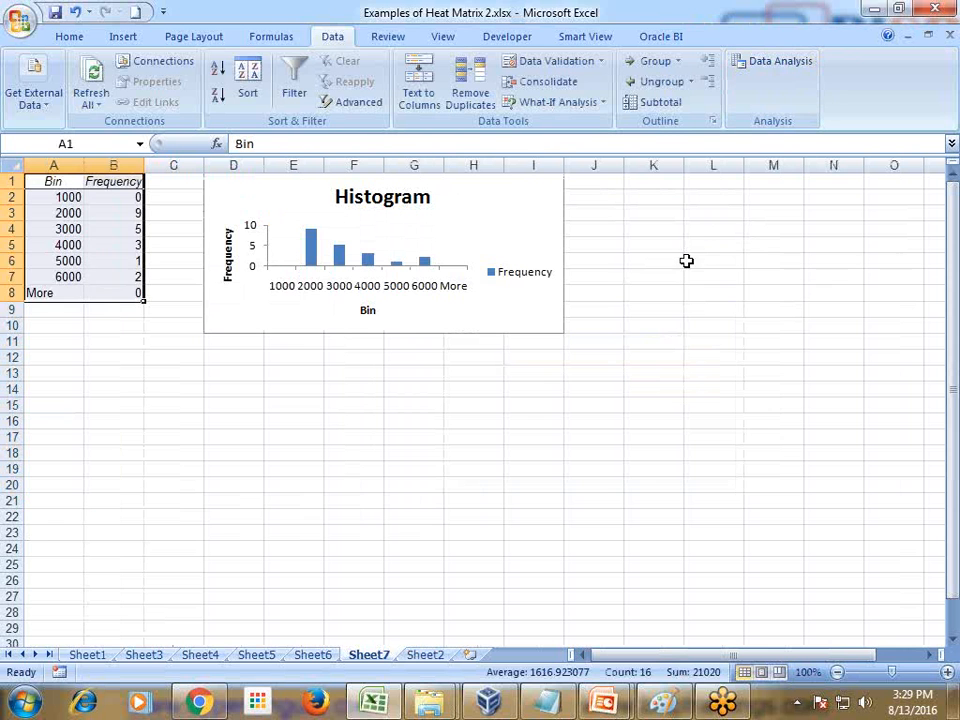
Examine the frequency listed for the 2000 and 6000 bins in the histogram output table
{"action": "left_click", "coordinate": [533, 372]}
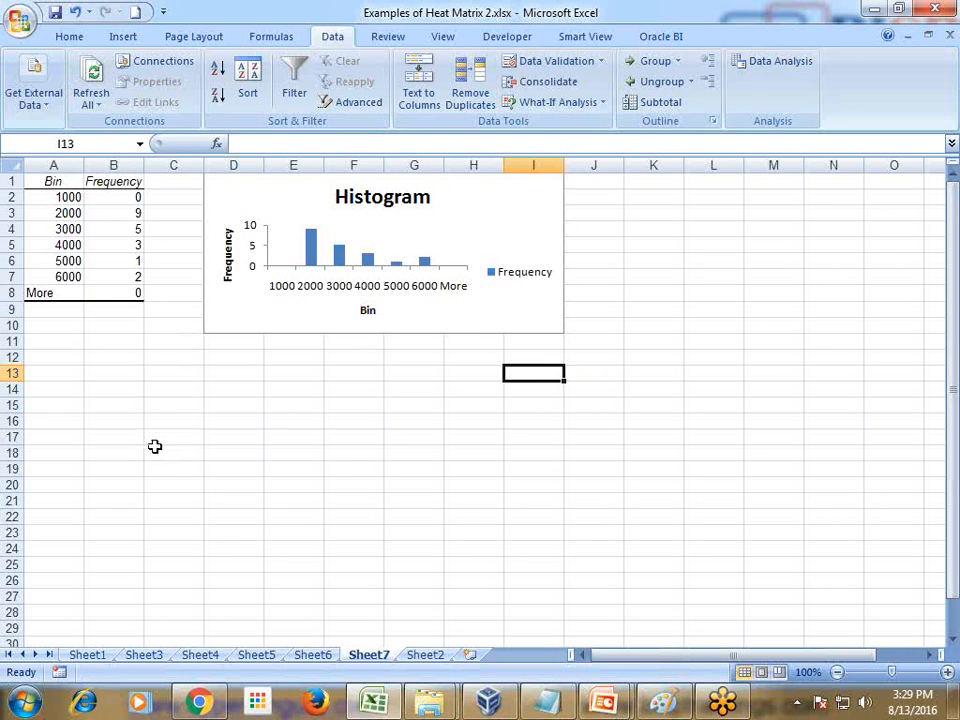
{"action": "left_click", "coordinate": [60, 213]}
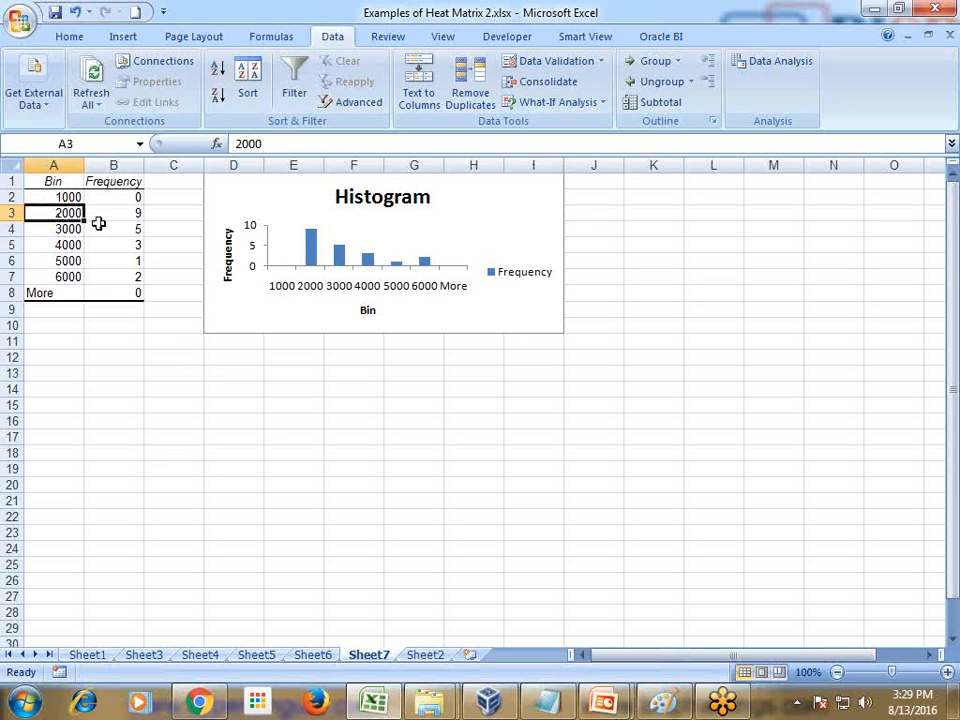
{"action": "left_click", "coordinate": [130, 214]}
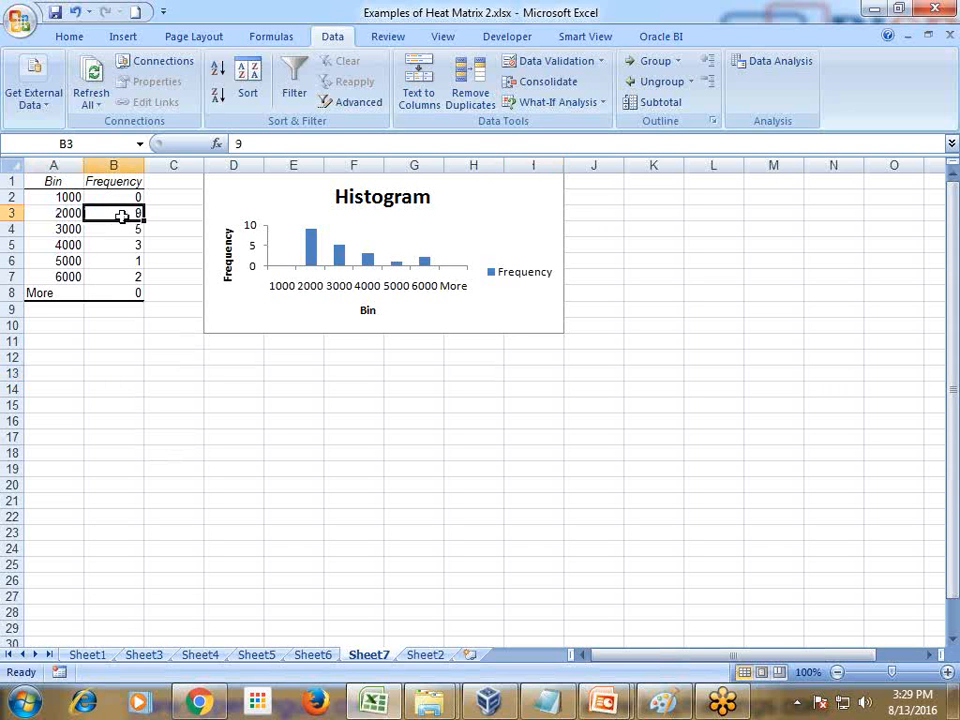
{"action": "left_click", "coordinate": [75, 276]}
{"action": "left_click", "coordinate": [112, 277]}
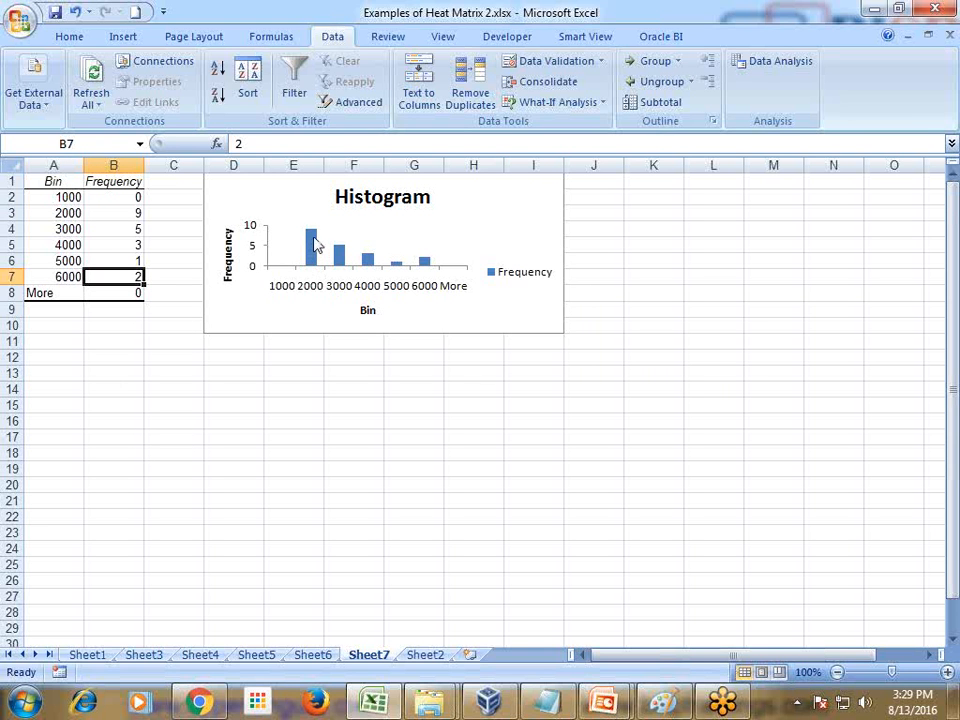
{"action": "left_click", "coordinate": [60, 213]}
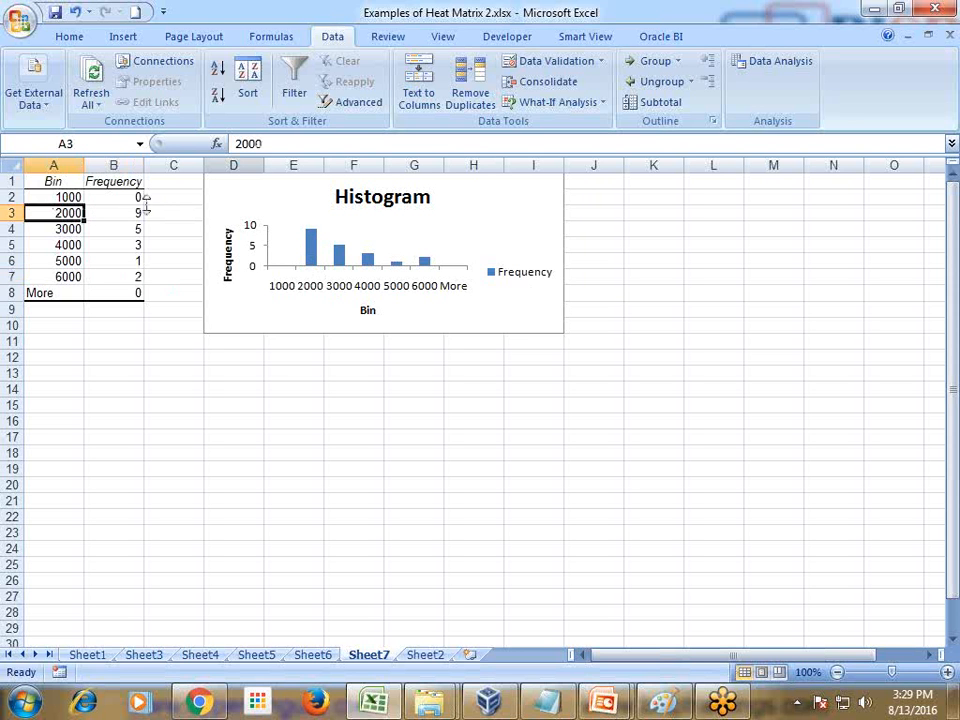
Return to Sheet2 and review the sales column, bin count and lower and upper range values behind the histogram
{"action": "left_click", "coordinate": [256, 657]}
{"action": "left_click", "coordinate": [418, 657]}
{"action": "left_click", "coordinate": [331, 452]}
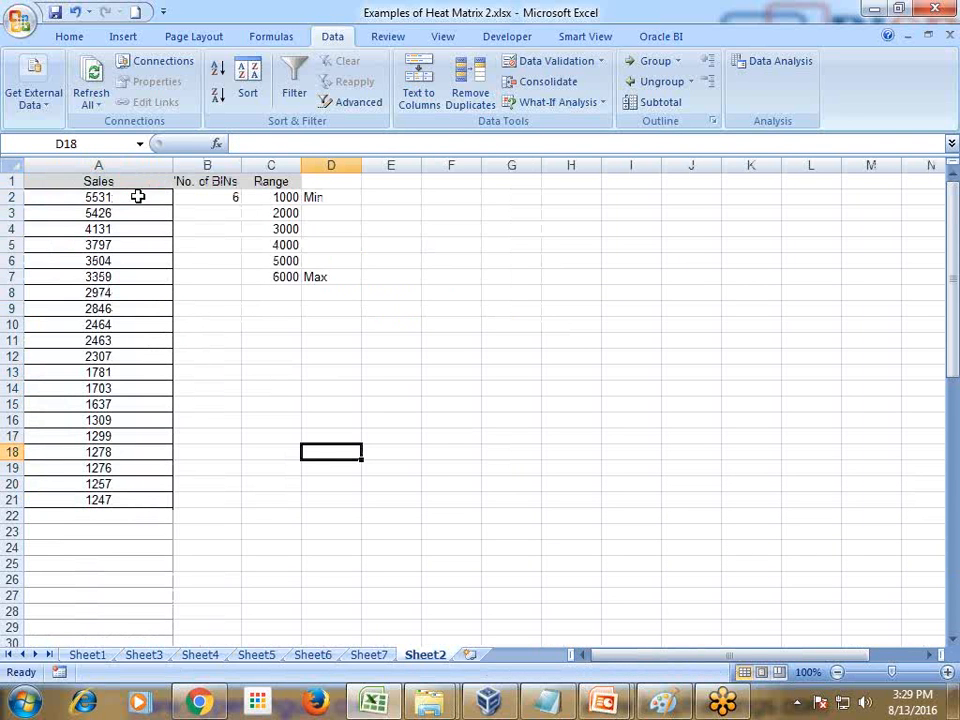
{"action": "left_click_drag", "start_coordinate": [137, 197], "coordinate": [116, 497]}
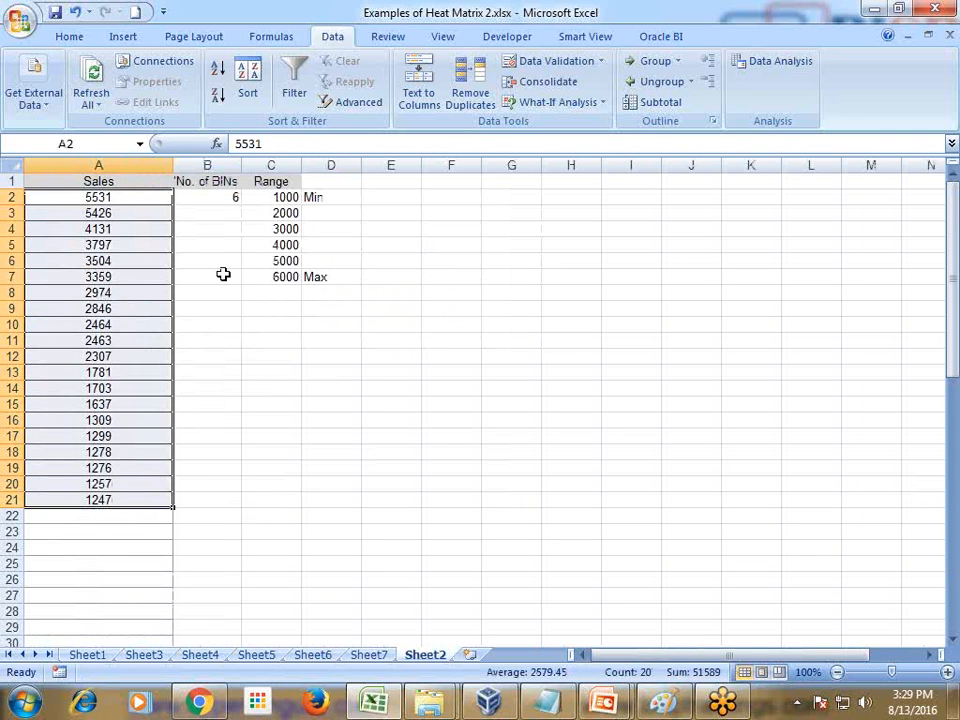
{"action": "left_click", "coordinate": [222, 202]}
{"action": "left_click", "coordinate": [277, 197]}
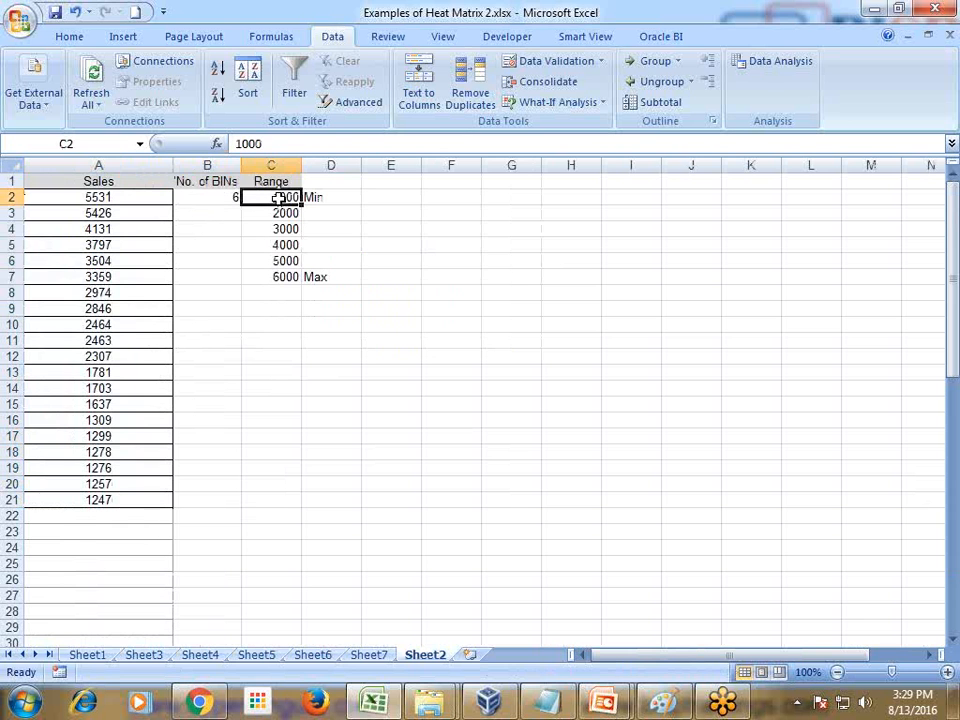
{"action": "left_click", "coordinate": [282, 273]}
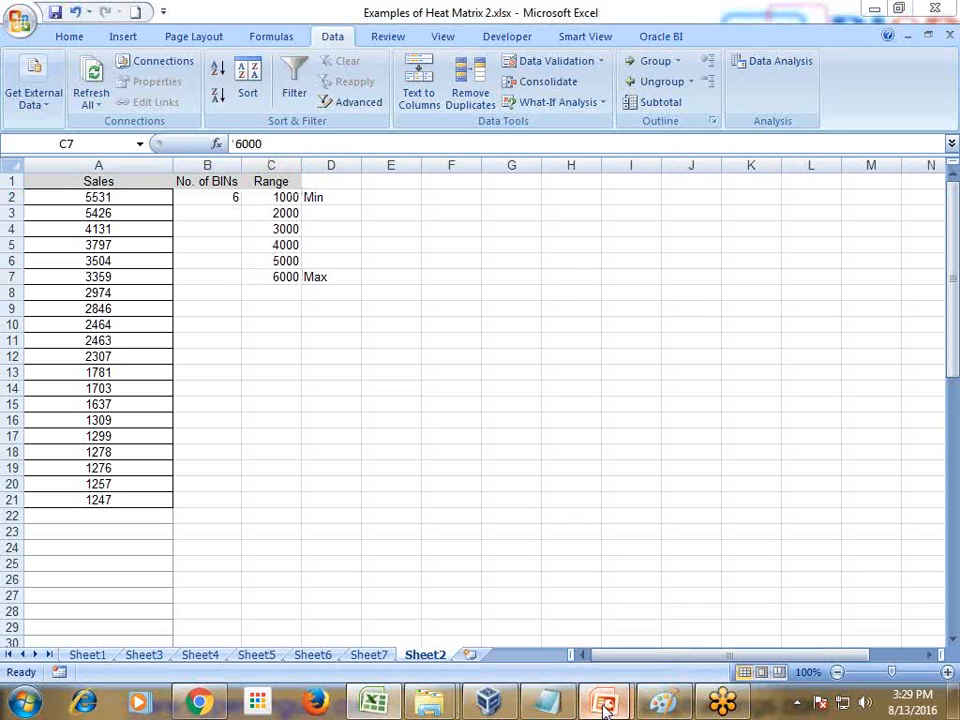
Switch to PowerPoint's BIN Function slide and mark the numeric expression, the revenue measure and the customer number grain with the pen
{"action": "mouse_move", "coordinate": [604, 702]}
{"action": "left_click", "coordinate": [640, 611]}
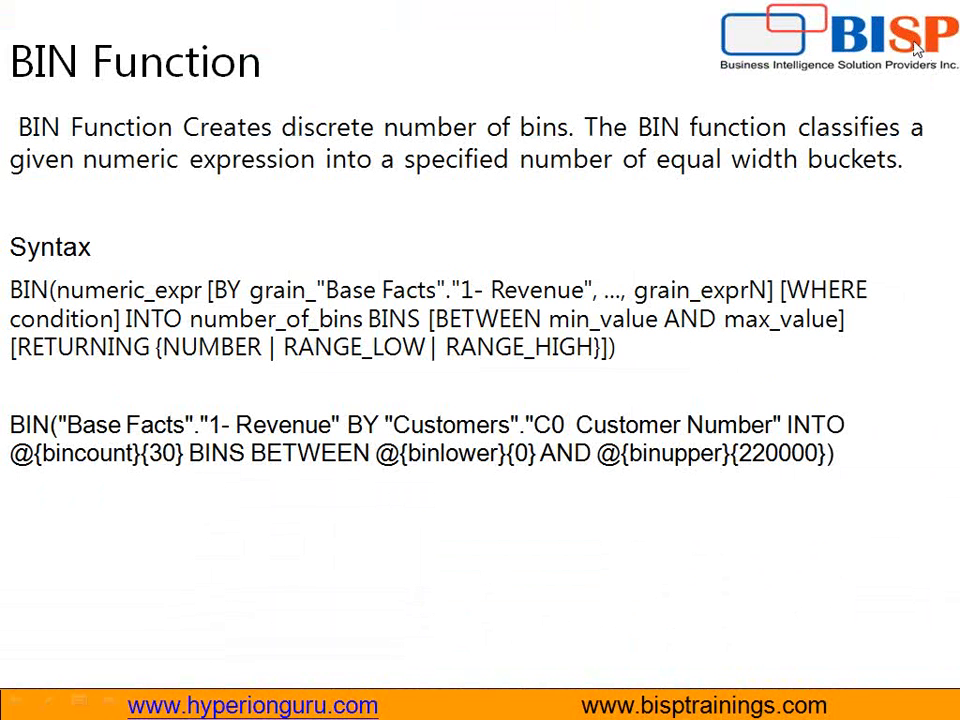
{"action": "key", "text": "ctrl+p"}
{"action": "left_click_drag", "start_coordinate": [5, 296], "coordinate": [38, 296]}
{"action": "left_click_drag", "start_coordinate": [5, 298], "coordinate": [200, 297]}
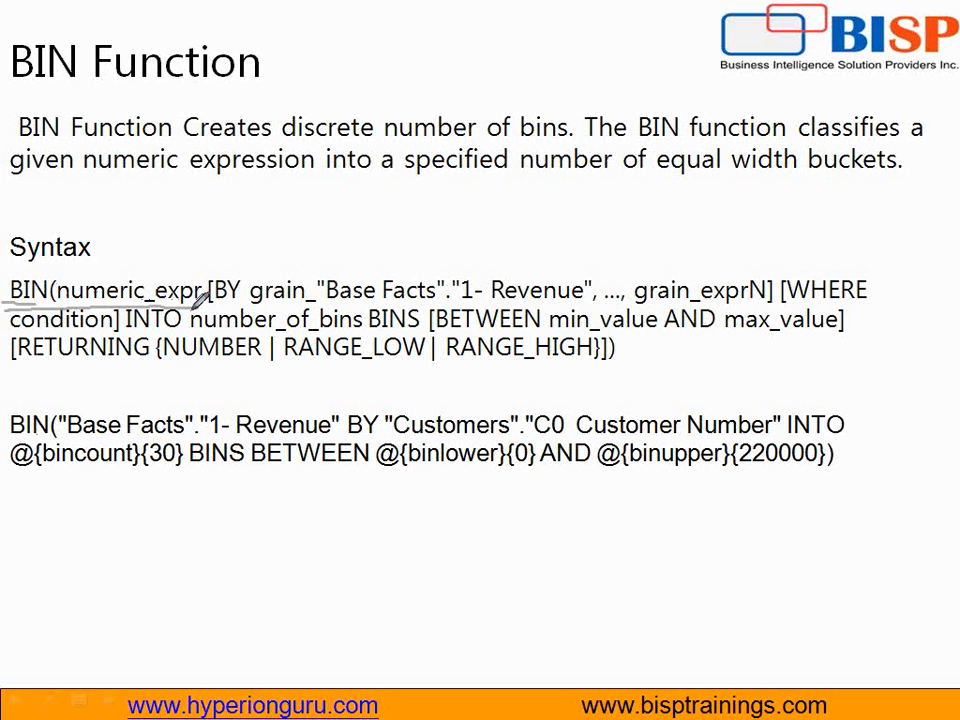
{"action": "mouse_move", "coordinate": [59, 413]}
{"action": "left_mouse_down"}
{"action": "mouse_move", "coordinate": [63, 426]}
{"action": "mouse_move", "coordinate": [148, 452]}
{"action": "mouse_move", "coordinate": [328, 453]}
{"action": "mouse_move", "coordinate": [342, 410]}
{"action": "mouse_move", "coordinate": [84, 404]}
{"action": "mouse_move", "coordinate": [60, 412]}
{"action": "left_mouse_up"}
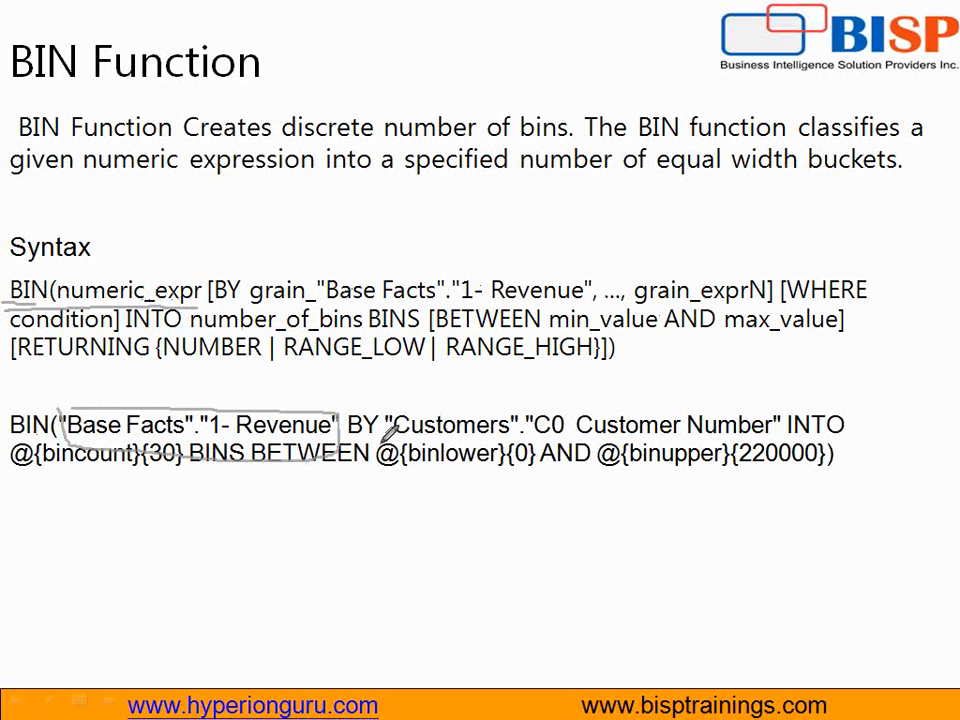
{"action": "left_click_drag", "start_coordinate": [386, 430], "coordinate": [776, 432]}
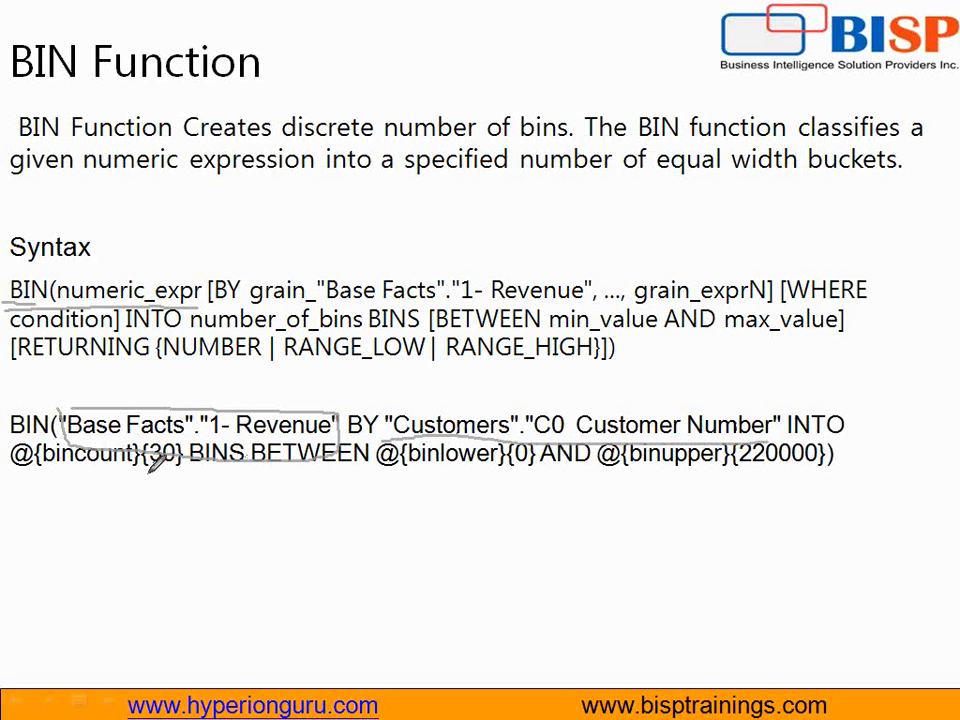
Handwrite 10 under the bin count, underline the lower limit, and write example values under the lower and upper limits
{"action": "mouse_move", "coordinate": [148, 472]}
{"action": "left_mouse_down"}
{"action": "mouse_move", "coordinate": [152, 512]}
{"action": "mouse_move", "coordinate": [172, 510]}
{"action": "mouse_move", "coordinate": [184, 485]}
{"action": "left_mouse_up"}
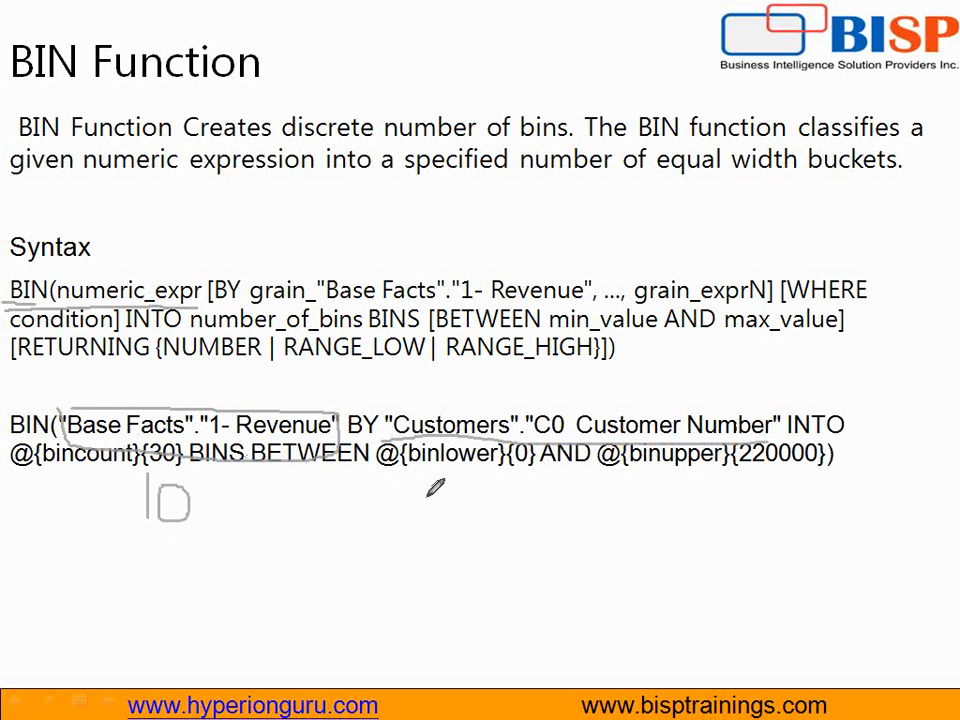
{"action": "left_click_drag", "start_coordinate": [386, 482], "coordinate": [507, 482]}
{"action": "mouse_move", "coordinate": [412, 515]}
{"action": "left_mouse_down"}
{"action": "mouse_move", "coordinate": [412, 546]}
{"action": "mouse_move", "coordinate": [440, 526]}
{"action": "mouse_move", "coordinate": [462, 556]}
{"action": "mouse_move", "coordinate": [483, 556]}
{"action": "left_mouse_up"}
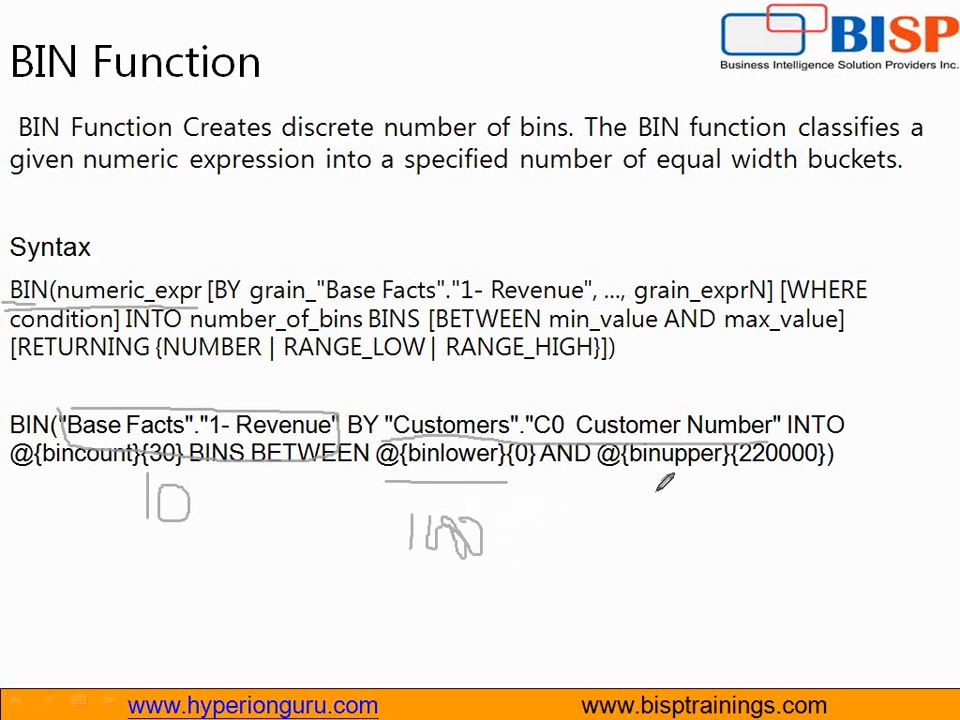
{"action": "mouse_move", "coordinate": [656, 490]}
{"action": "left_mouse_down"}
{"action": "mouse_move", "coordinate": [656, 522]}
{"action": "mouse_move", "coordinate": [662, 505]}
{"action": "mouse_move", "coordinate": [735, 491]}
{"action": "mouse_move", "coordinate": [702, 490]}
{"action": "mouse_move", "coordinate": [652, 521]}
{"action": "left_mouse_up"}
{"action": "left_click_drag", "start_coordinate": [748, 501], "coordinate": [753, 502]}
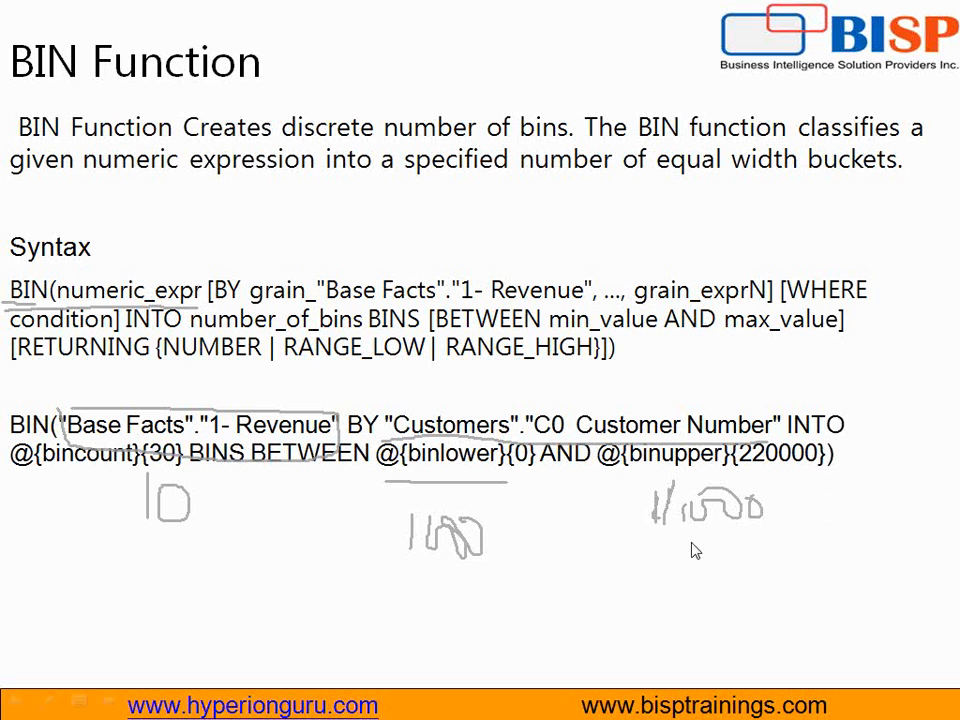
Advance to the heat matrix slide, label its horizontal axis as revenue and vertical axis with M, and tick Revenue Bin and Margin Bin
{"action": "left_click", "coordinate": [853, 539]}
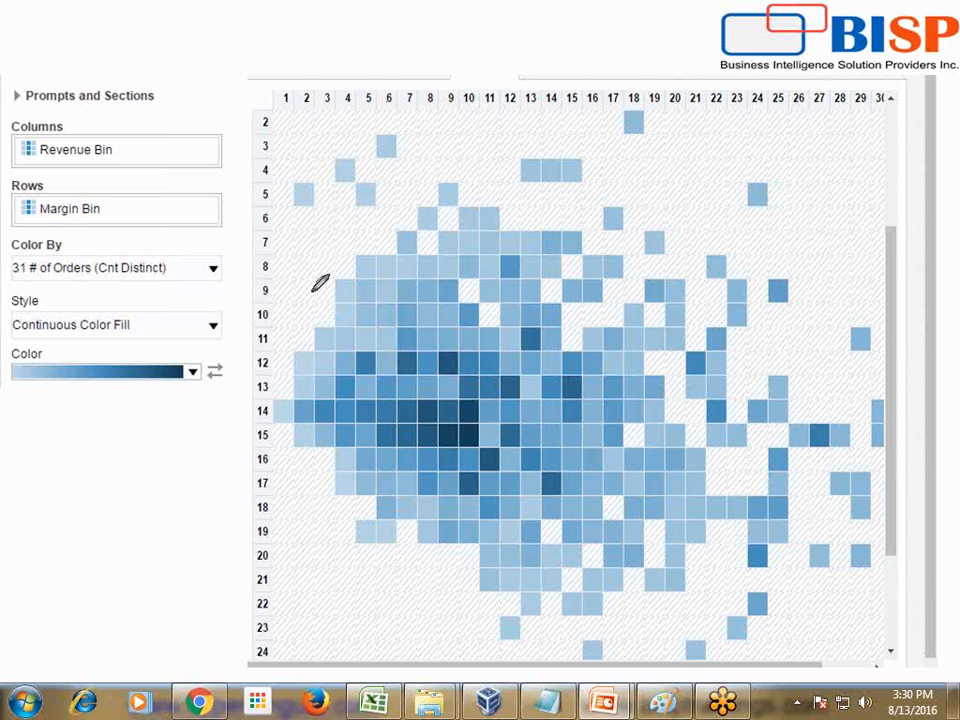
{"action": "mouse_move", "coordinate": [307, 40]}
{"action": "left_mouse_down"}
{"action": "mouse_move", "coordinate": [522, 48]}
{"action": "mouse_move", "coordinate": [546, 64]}
{"action": "mouse_move", "coordinate": [566, 58]}
{"action": "mouse_move", "coordinate": [572, 40]}
{"action": "mouse_move", "coordinate": [608, 34]}
{"action": "mouse_move", "coordinate": [710, 45]}
{"action": "left_mouse_up"}
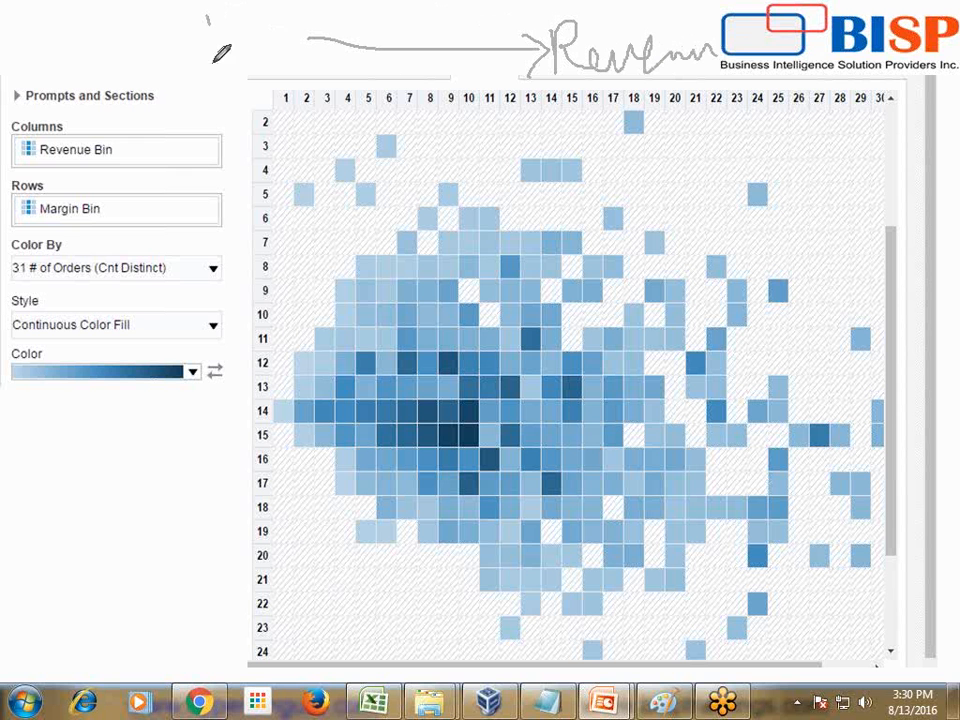
{"action": "left_click_drag", "start_coordinate": [209, 16], "coordinate": [210, 110]}
{"action": "left_click_drag", "start_coordinate": [210, 110], "coordinate": [231, 88]}
{"action": "mouse_move", "coordinate": [64, 20]}
{"action": "left_mouse_down"}
{"action": "mouse_move", "coordinate": [70, 49]}
{"action": "mouse_move", "coordinate": [97, 18]}
{"action": "mouse_move", "coordinate": [115, 78]}
{"action": "left_mouse_up"}
{"action": "left_click_drag", "start_coordinate": [74, 143], "coordinate": [138, 88]}
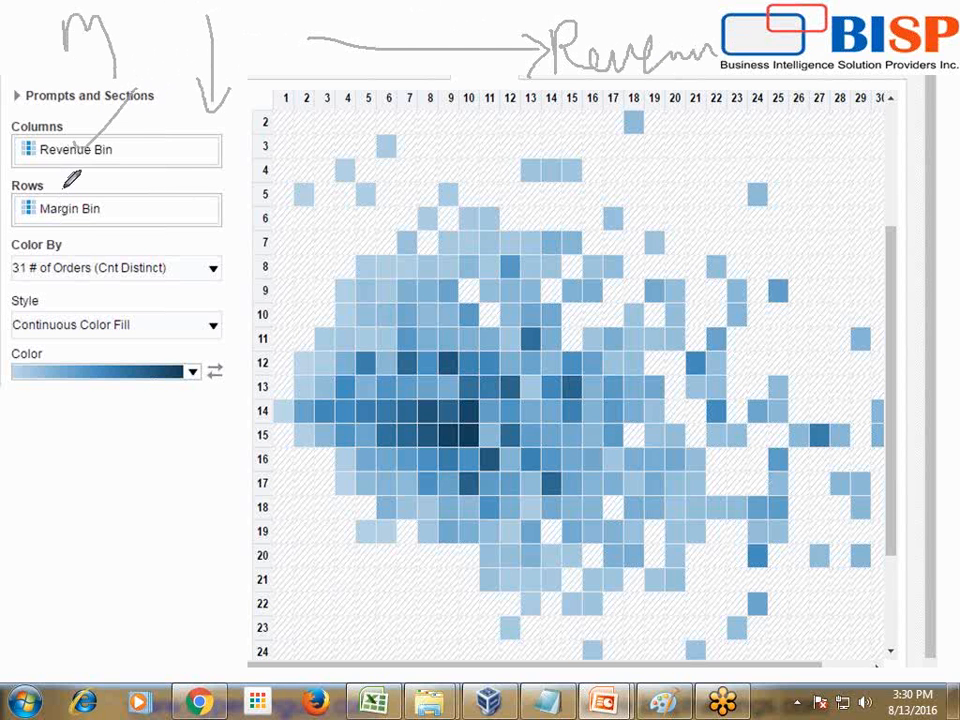
{"action": "mouse_move", "coordinate": [66, 188]}
{"action": "left_mouse_down"}
{"action": "mouse_move", "coordinate": [75, 209]}
{"action": "mouse_move", "coordinate": [140, 143]}
{"action": "left_mouse_up"}
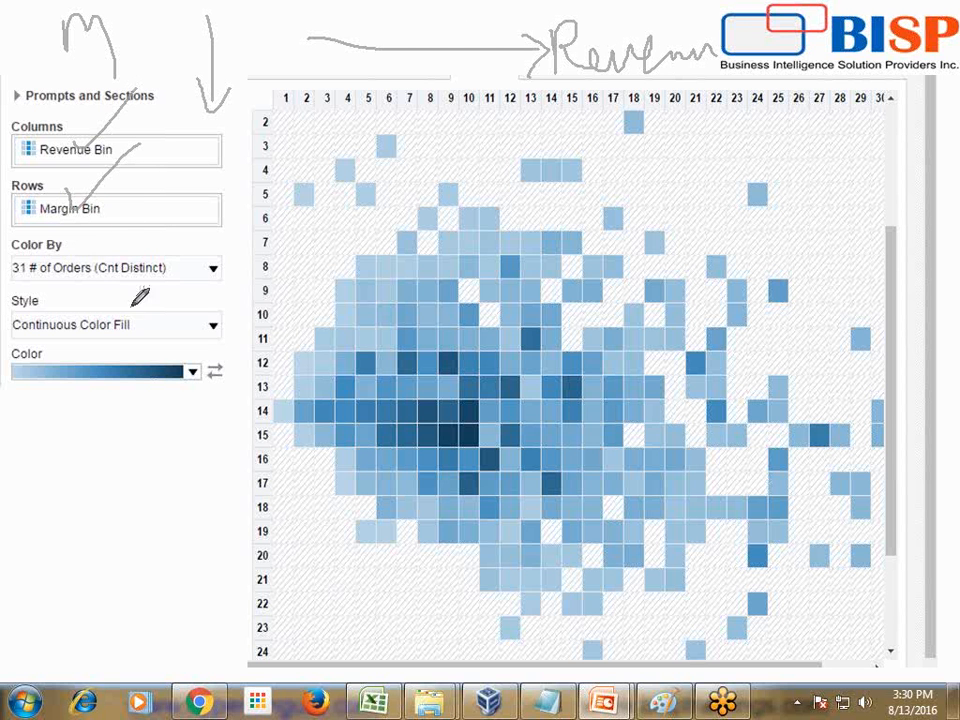
Circle the dark cells at row 11, column 13 and row 15, column 9, and mark column 9 and row 15
{"action": "mouse_move", "coordinate": [534, 331]}
{"action": "left_mouse_down"}
{"action": "mouse_move", "coordinate": [528, 352]}
{"action": "mouse_move", "coordinate": [528, 325]}
{"action": "left_mouse_up"}
{"action": "left_click_drag", "start_coordinate": [448, 427], "coordinate": [453, 440]}
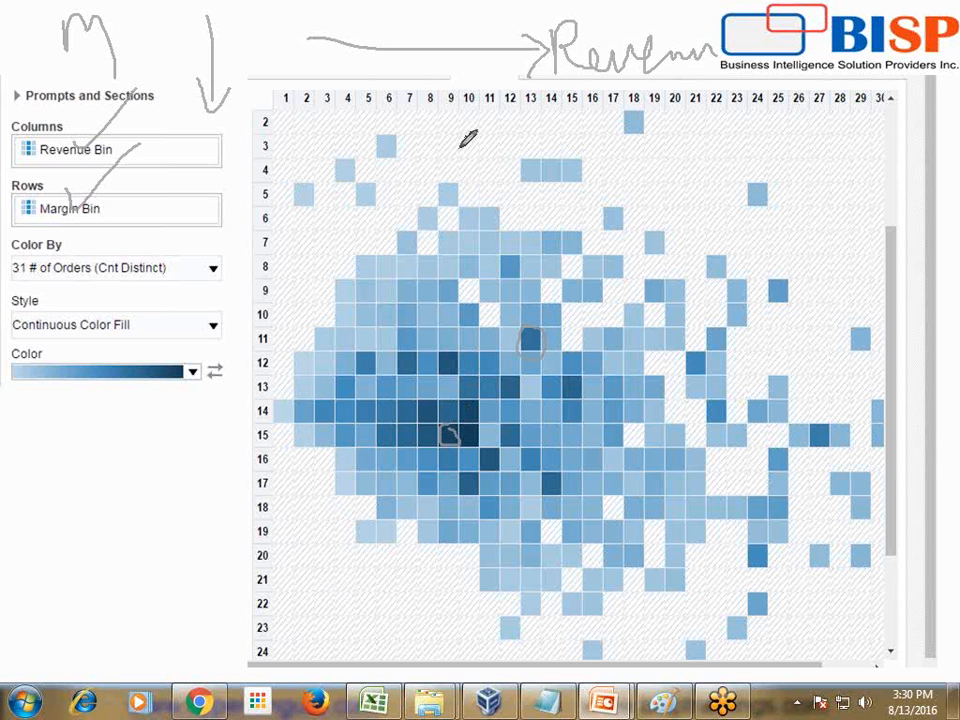
{"action": "left_click_drag", "start_coordinate": [458, 89], "coordinate": [464, 62]}
{"action": "mouse_move", "coordinate": [226, 438]}
{"action": "left_mouse_down"}
{"action": "mouse_move", "coordinate": [258, 425]}
{"action": "mouse_move", "coordinate": [241, 446]}
{"action": "left_mouse_up"}
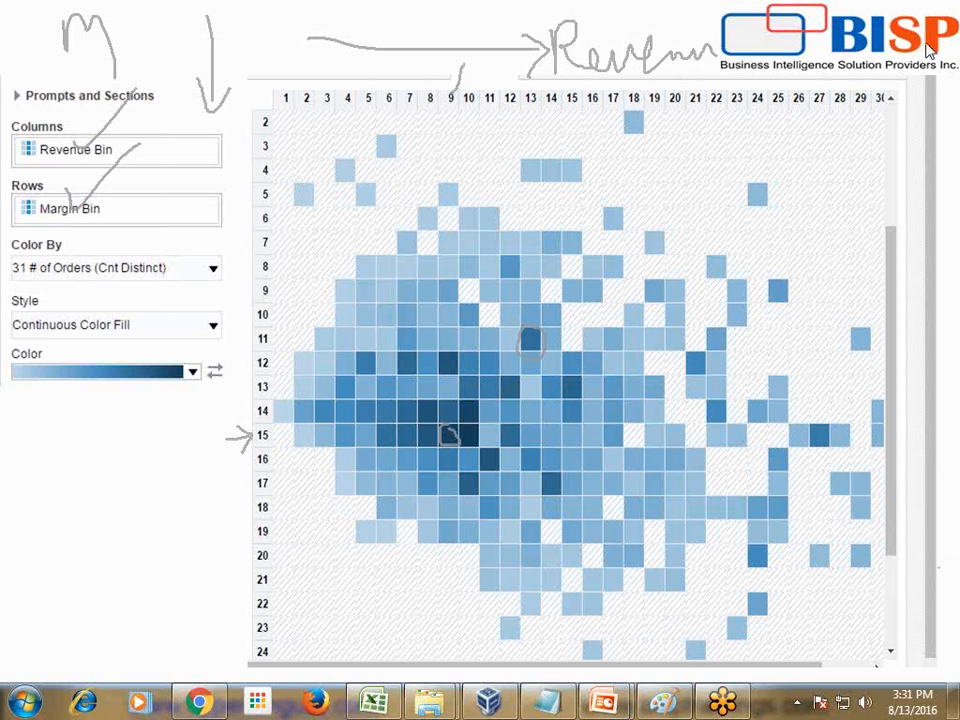
Switch to the Examples of Heat Matrix 2 analysis in Chrome
{"action": "left_click", "coordinate": [199, 703]}
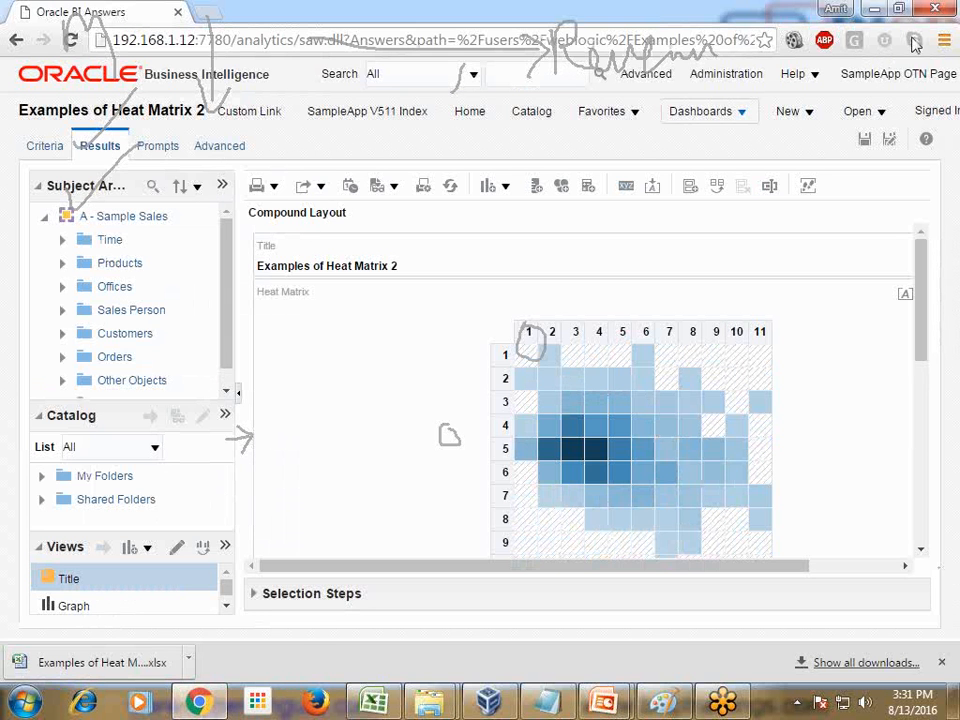
Create a new analysis on the A - Sample Sales subject area, leaving the current heat matrix analysis without saving
{"action": "left_click", "coordinate": [703, 111]}
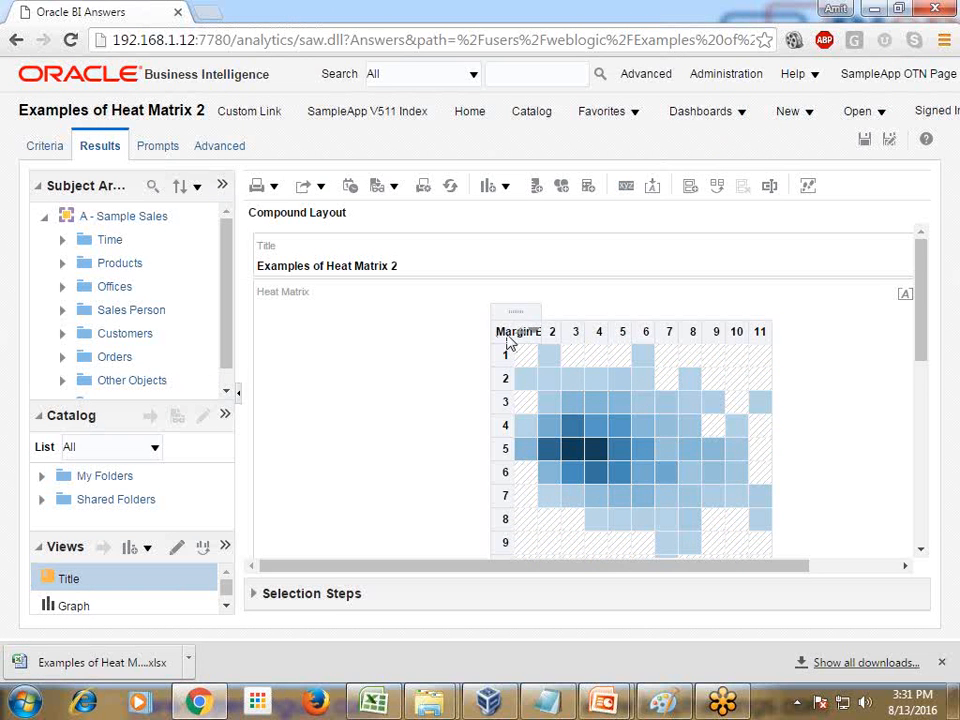
{"action": "scroll", "coordinate": [740, 346], "scroll_direction": "down", "scroll_amount": 1}
{"action": "scroll", "coordinate": [750, 350], "scroll_direction": "down", "scroll_amount": 5}
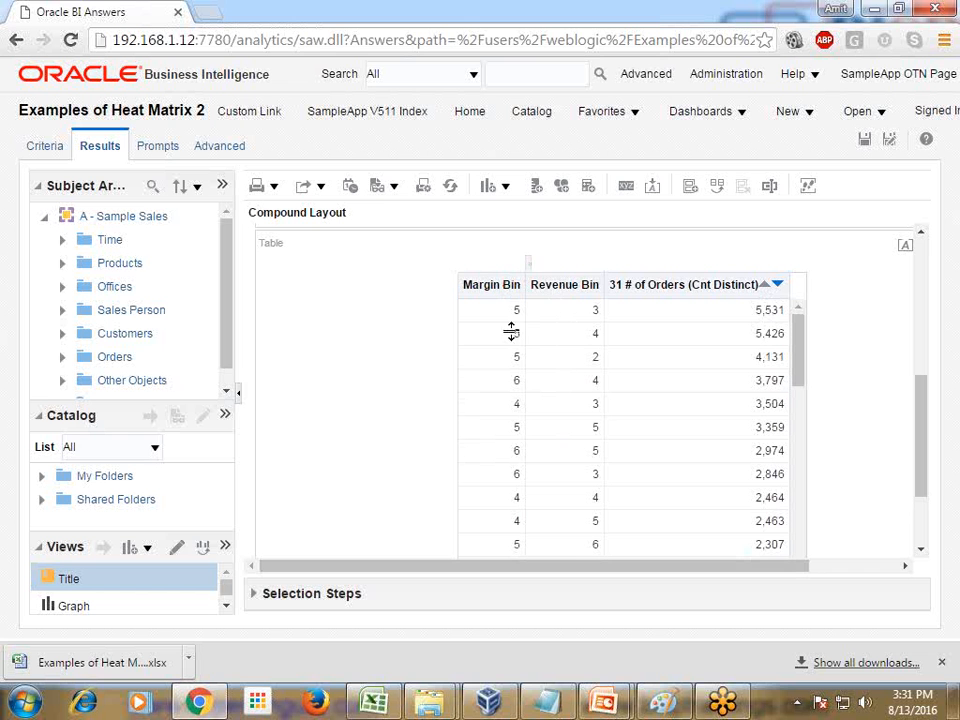
{"action": "left_click", "coordinate": [802, 113]}
{"action": "left_click", "coordinate": [812, 215]}
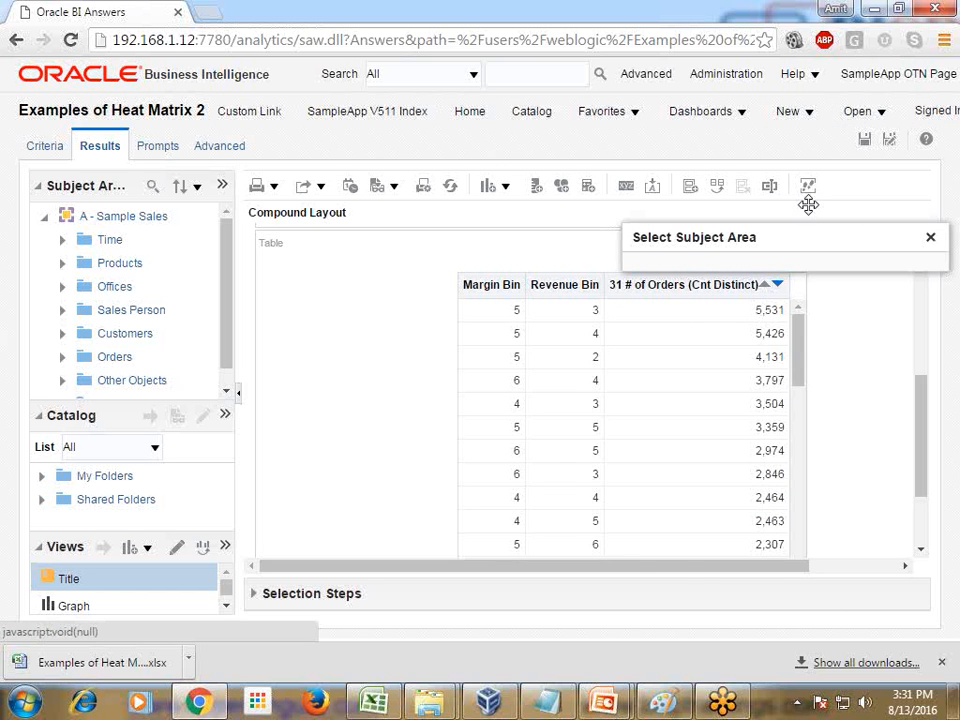
{"action": "left_click", "coordinate": [705, 283]}
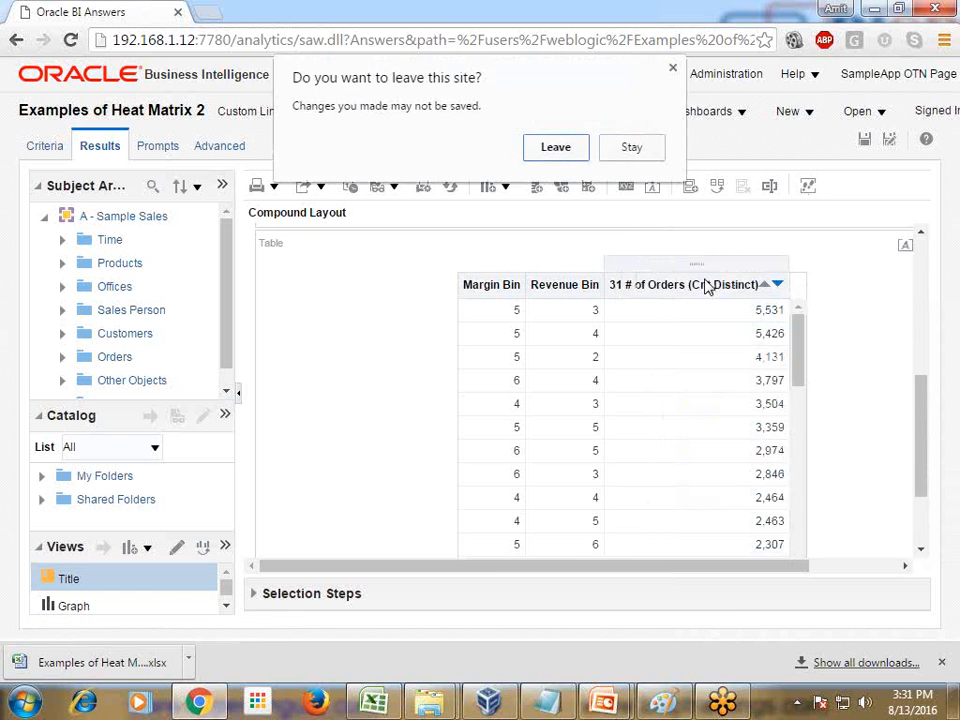
{"action": "left_click", "coordinate": [556, 146]}
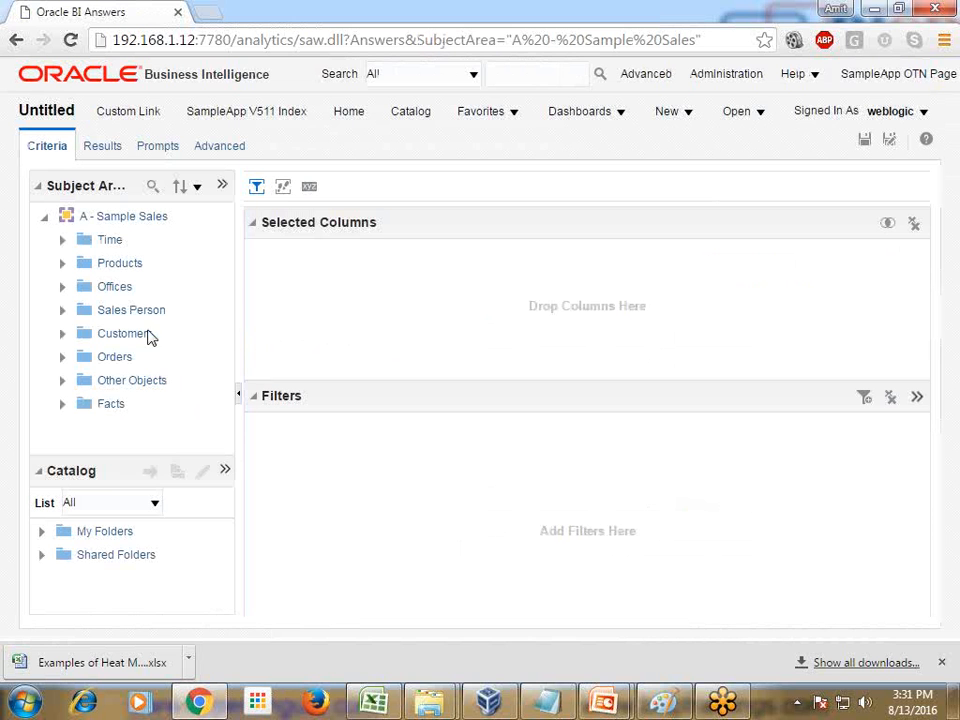
Add the 1- Revenue measure from Base Facts to the selected columns
{"action": "left_click", "coordinate": [62, 403]}
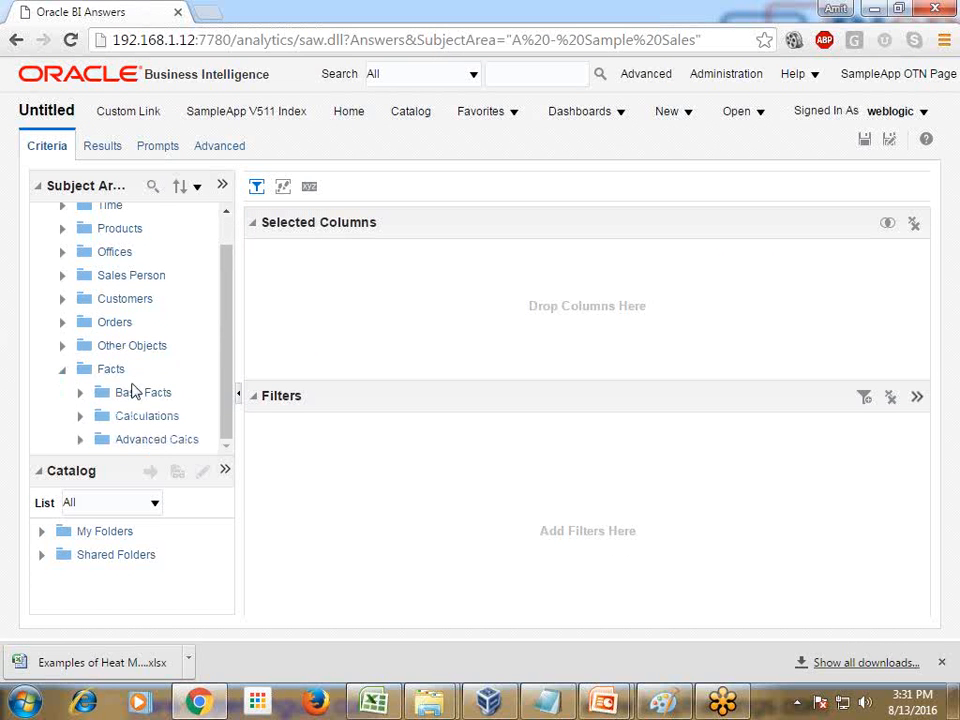
{"action": "left_click", "coordinate": [80, 392]}
{"action": "scroll", "coordinate": [185, 370], "scroll_direction": "down", "scroll_amount": 5}
{"action": "scroll", "coordinate": [190, 355], "scroll_direction": "up", "scroll_amount": 4}
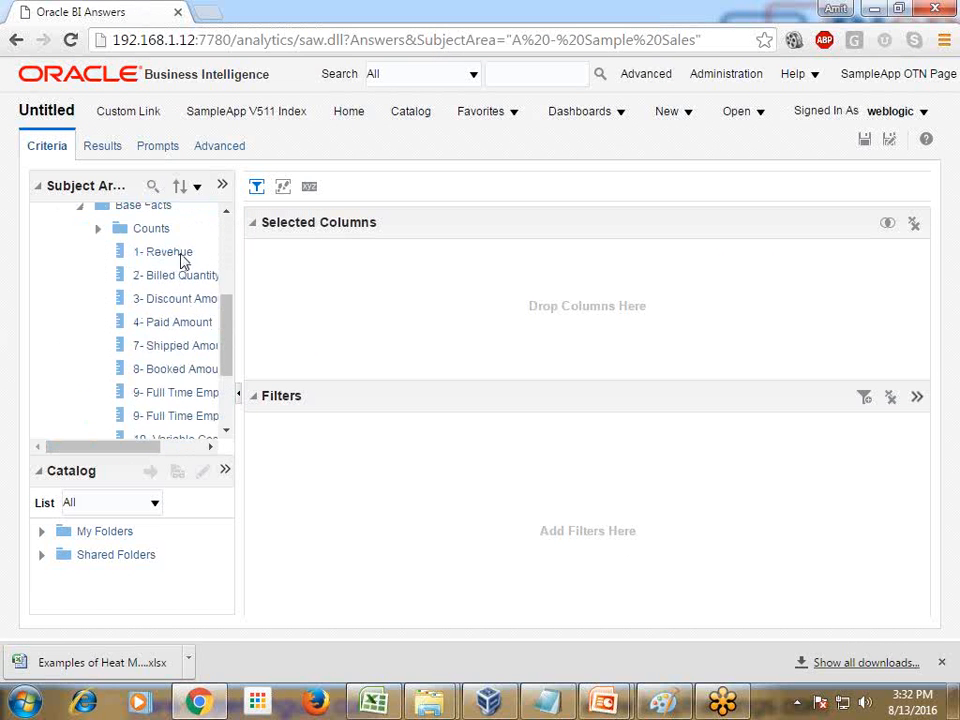
{"action": "left_click_drag", "start_coordinate": [182, 253], "coordinate": [355, 280]}
Replace the 1- Revenue column's formula with the syntax template of the Bin aggregate function
{"action": "left_click", "coordinate": [350, 291]}
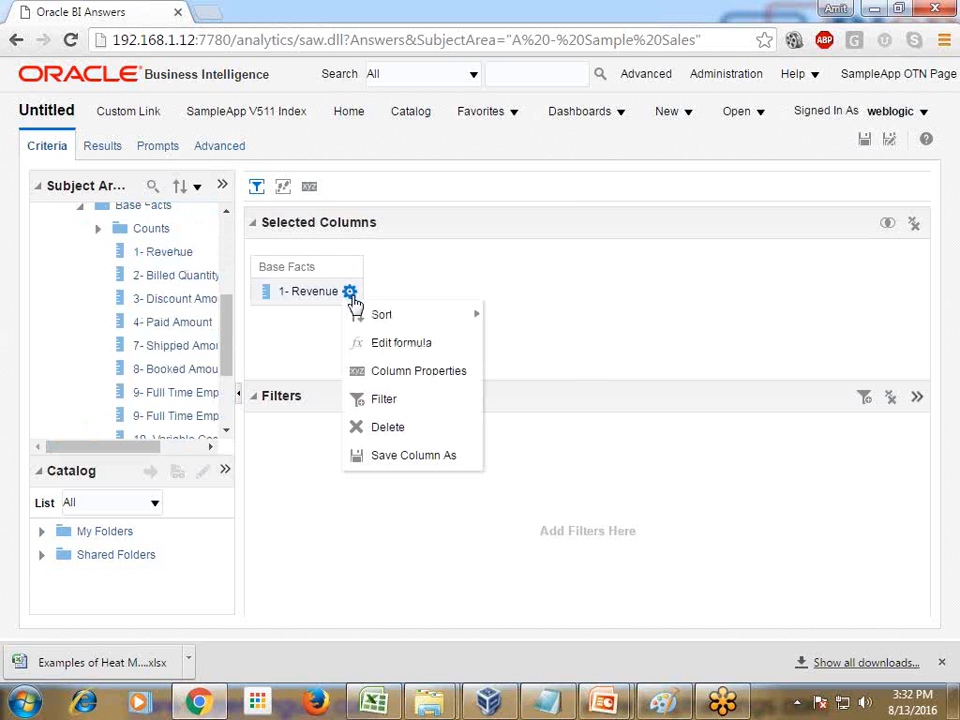
{"action": "left_click", "coordinate": [388, 340]}
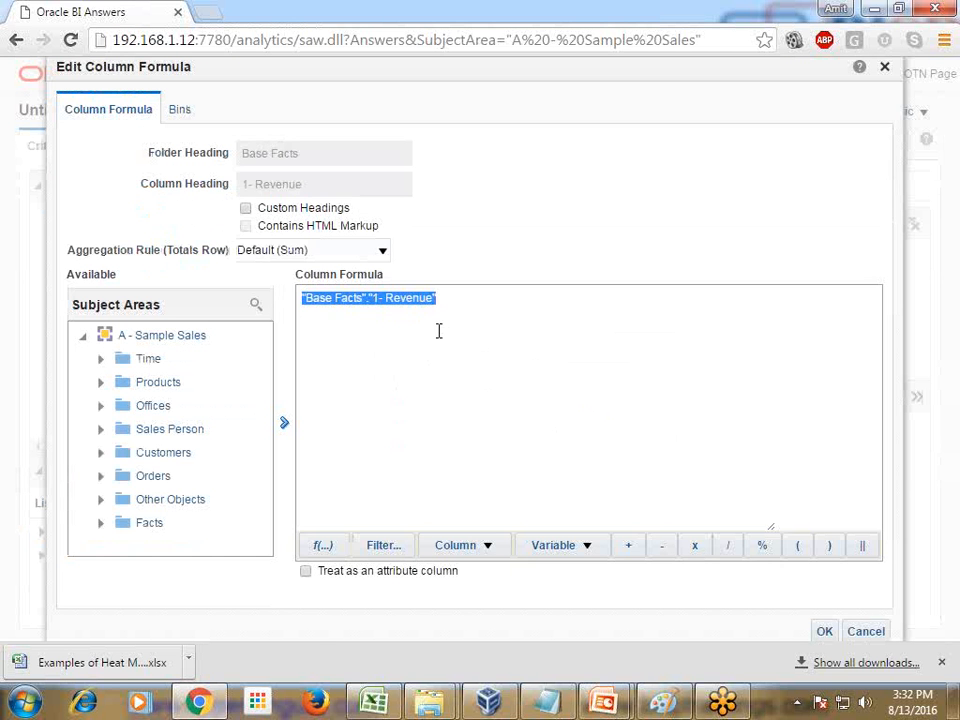
{"action": "key", "text": "Delete"}
{"action": "left_click", "coordinate": [324, 547]}
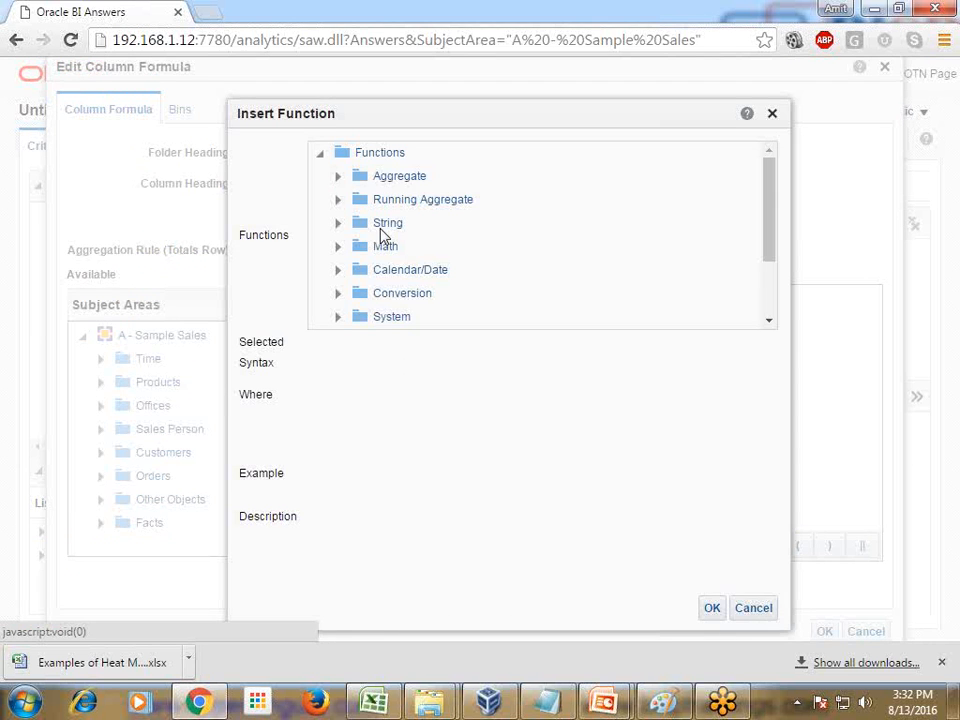
{"action": "left_click", "coordinate": [339, 178]}
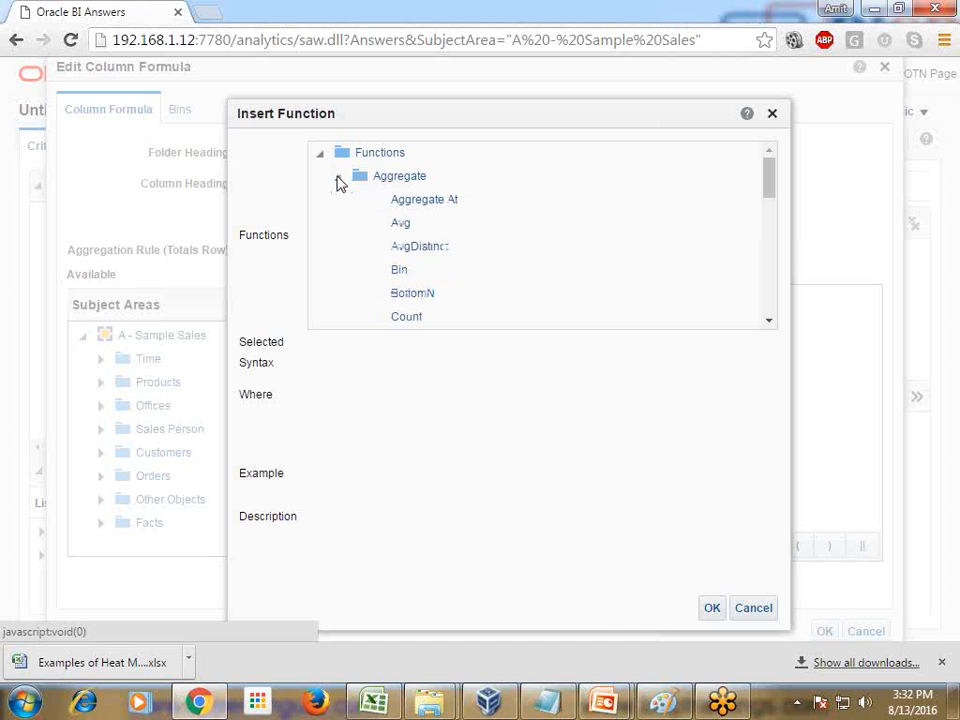
{"action": "left_click", "coordinate": [400, 272]}
{"action": "left_click", "coordinate": [711, 607]}
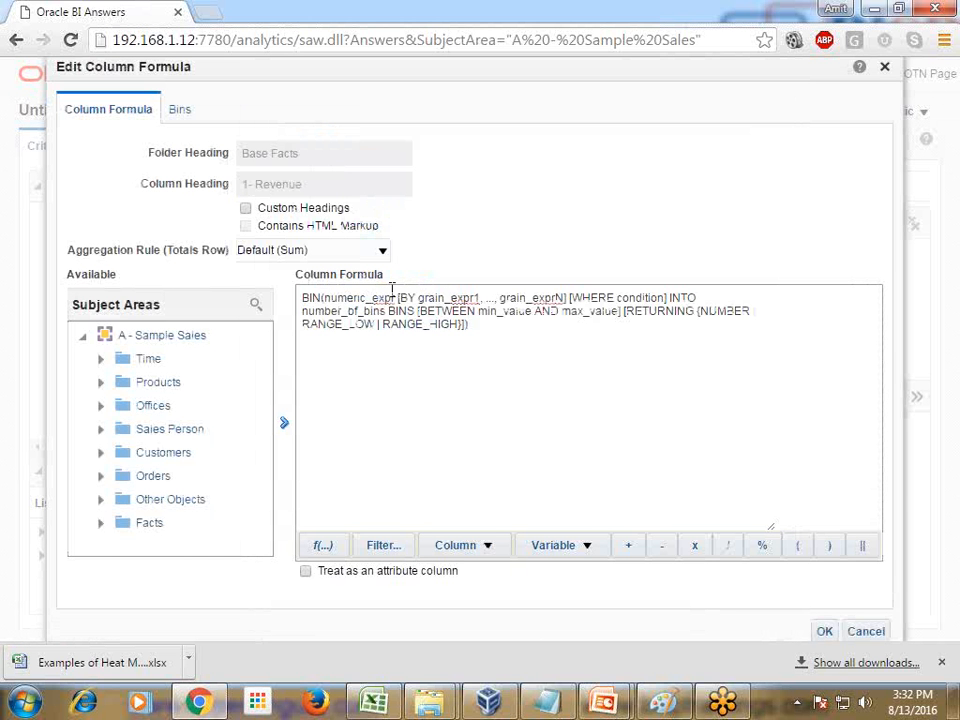
Use "Base Facts"."1- Revenue" as the BIN numeric expression and remove the grain placeholders after BY together with the WHERE condition
{"action": "left_click_drag", "start_coordinate": [392, 288], "coordinate": [392, 288]}
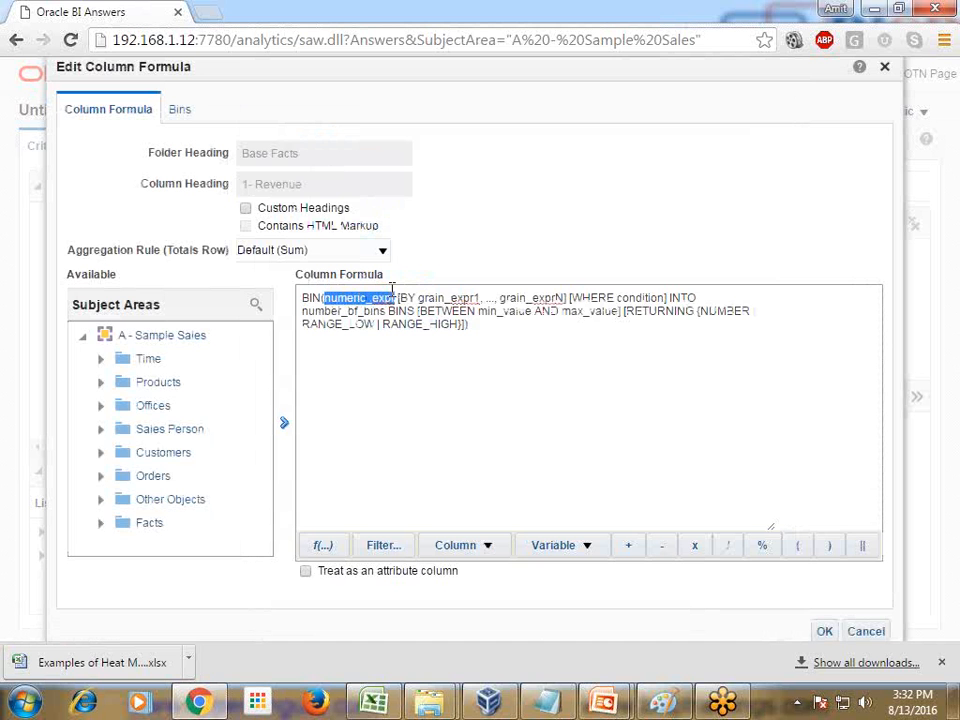
{"action": "type", "text": "\"Base Facts\".\"1- Revenue\""}
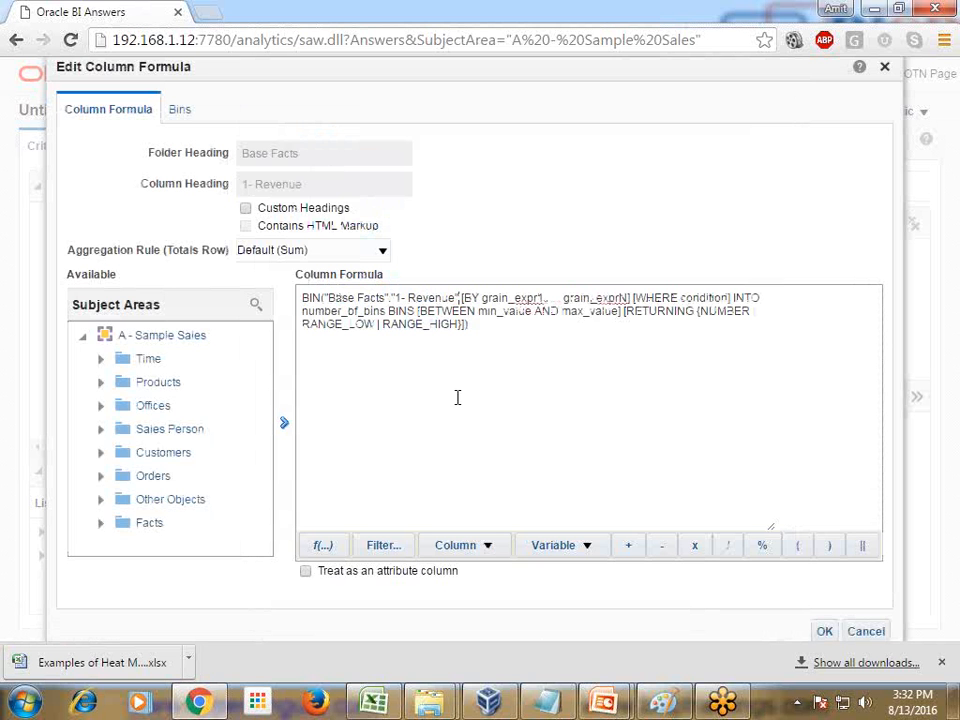
{"action": "key", "text": "Delete"}
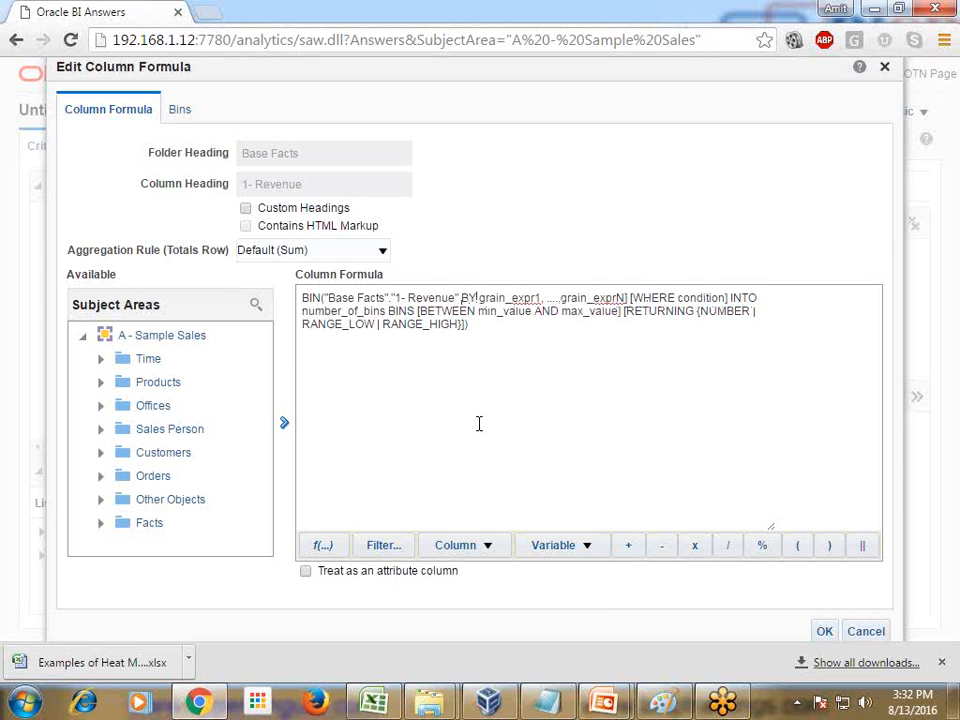
{"action": "key", "text": "shift+Right"}
{"action": "key", "text": "shift+Right"}
{"action": "key", "text": "shift+Right"}
{"action": "key", "text": "shift+Right"}
{"action": "key", "text": "shift+Right"}
{"action": "key", "text": "shift+Right"}
{"action": "key", "text": "shift+Right"}
{"action": "key", "text": "shift+Right"}
{"action": "key", "text": "shift+Right"}
{"action": "key", "text": "shift+Right"}
{"action": "key", "text": "shift+Right"}
{"action": "key", "text": "shift+Right"}
{"action": "key", "text": "shift+Right"}
{"action": "key", "text": "shift+Right"}
{"action": "key", "text": "shift+Right"}
{"action": "key", "text": "shift+Right"}
{"action": "key", "text": "shift+Right"}
{"action": "key", "text": "shift+Right"}
{"action": "key", "text": "shift+Right"}
{"action": "key", "text": "shift+Right"}
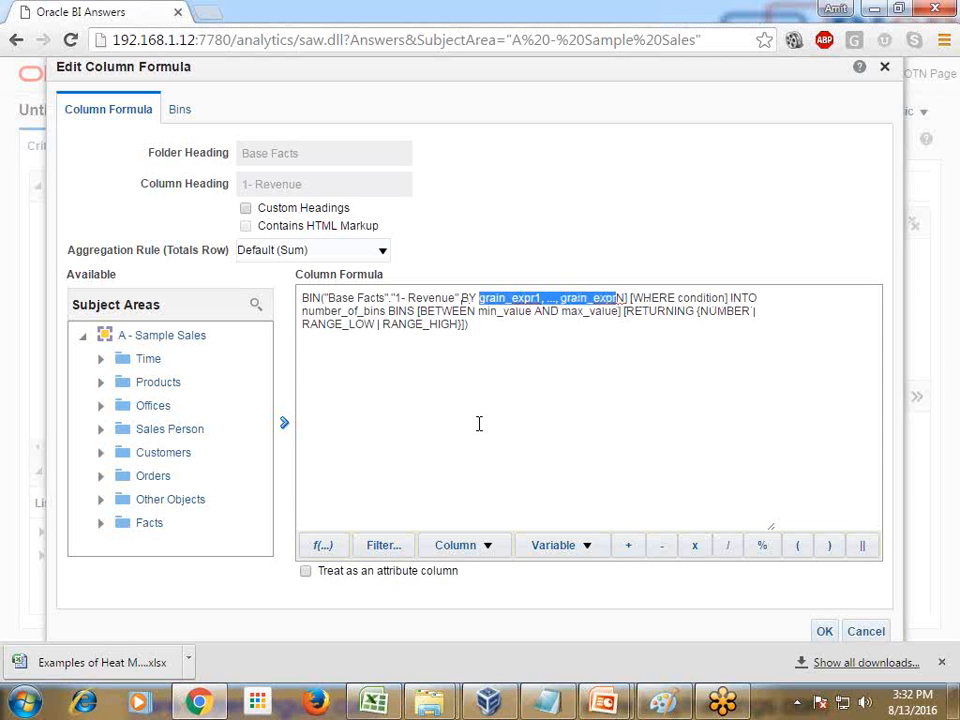
{"action": "key", "text": "Delete"}
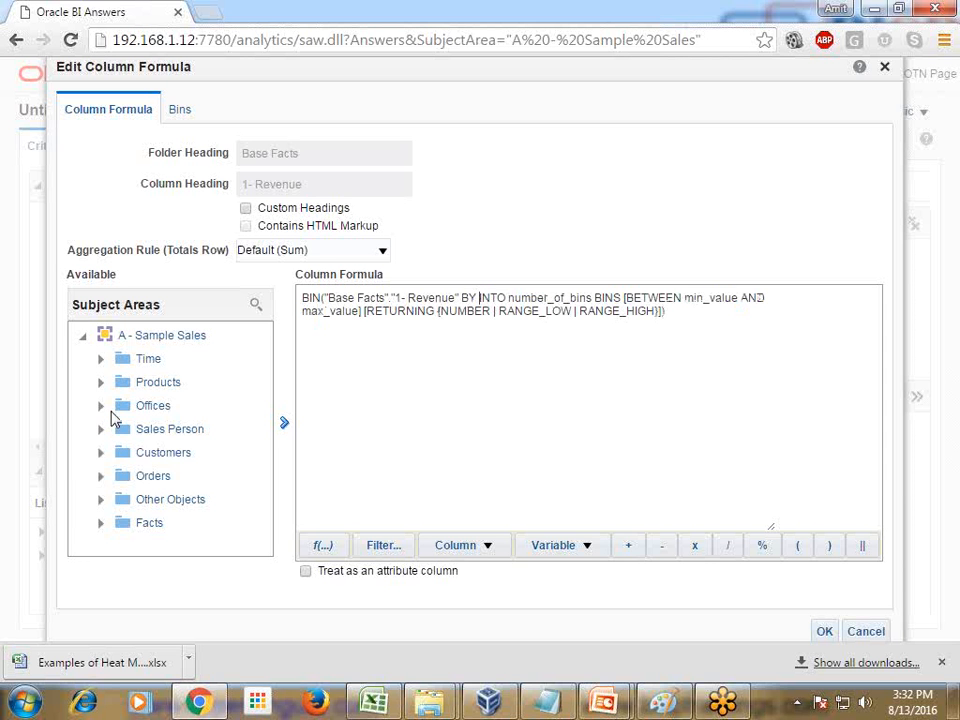
Insert the C0 Customer Number column from Customers after BY, separated from INTO by a space
{"action": "left_click", "coordinate": [100, 452]}
{"action": "scroll", "coordinate": [174, 452], "scroll_direction": "down", "scroll_amount": 3}
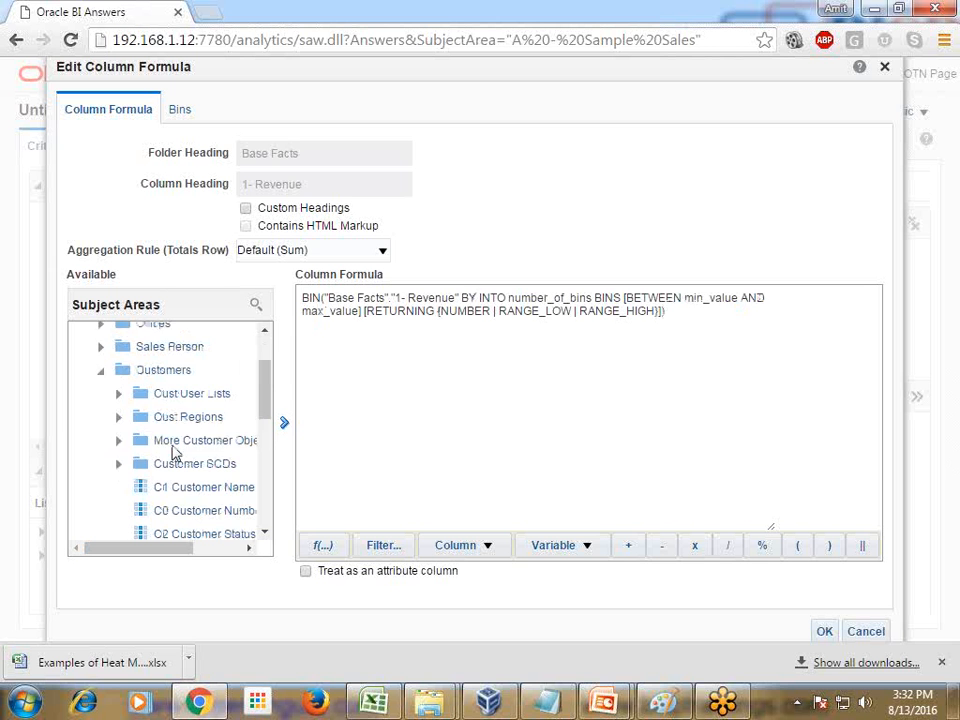
{"action": "left_click", "coordinate": [180, 405]}
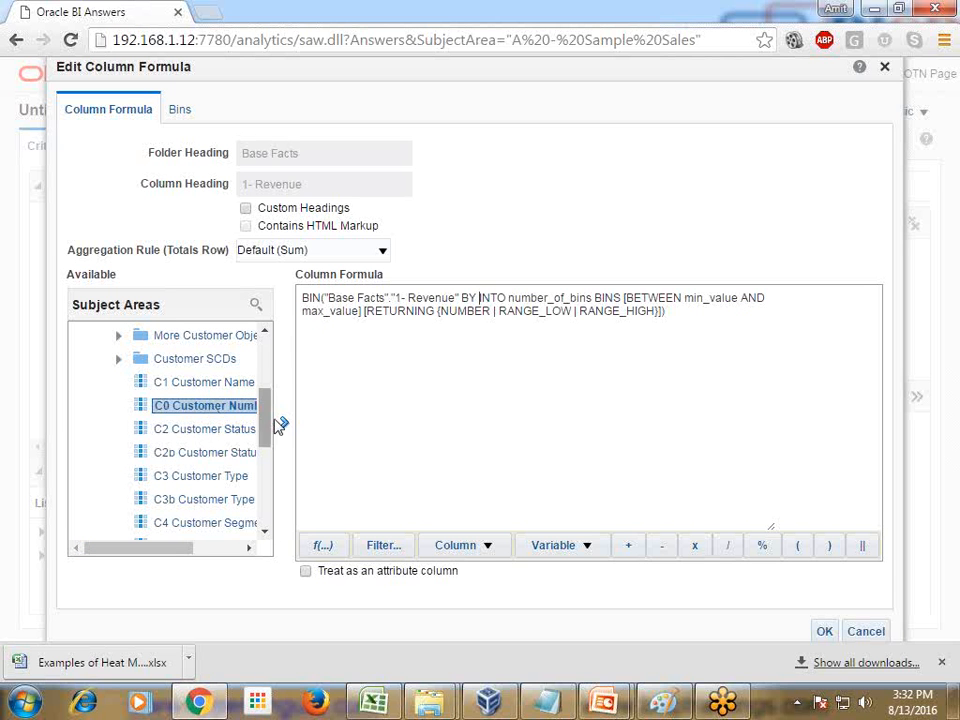
{"action": "left_click", "coordinate": [285, 424]}
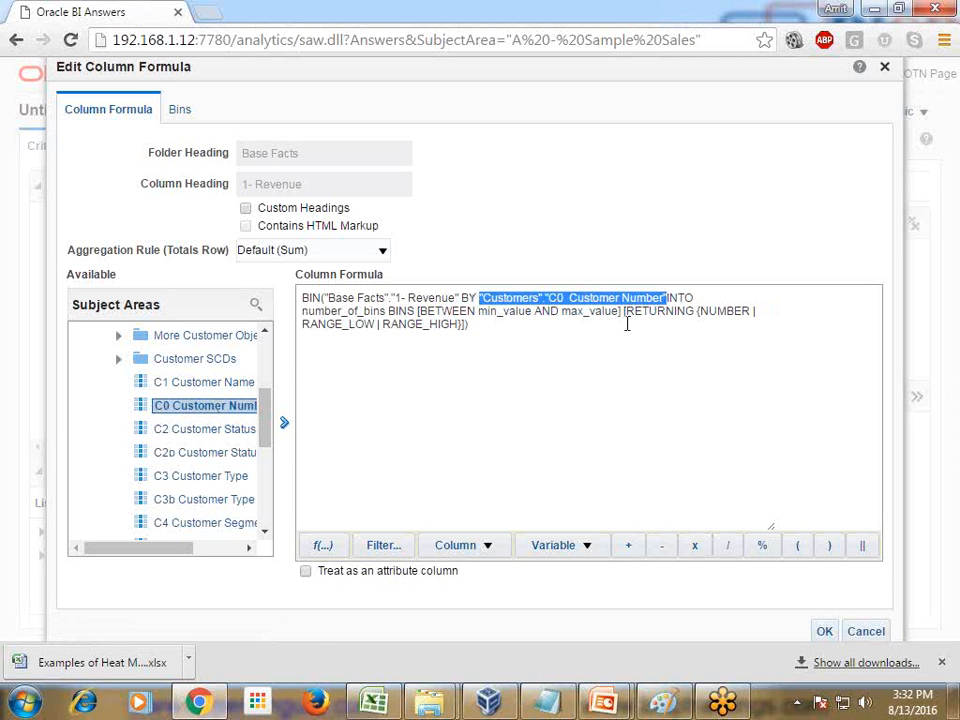
{"action": "left_click", "coordinate": [691, 298]}
{"action": "left_click", "coordinate": [668, 298]}
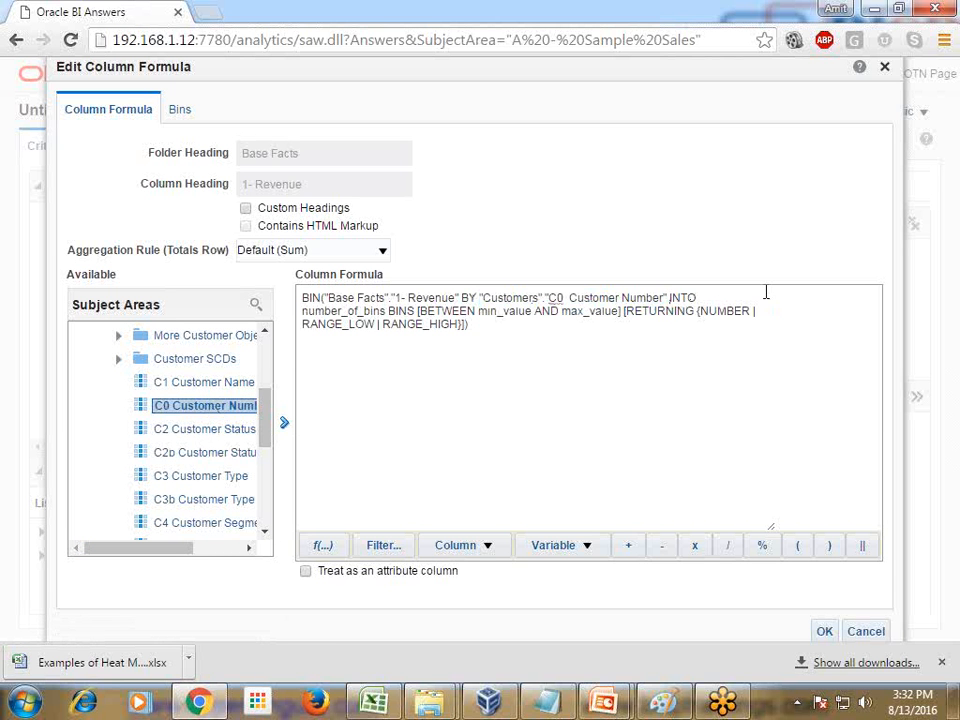
Replace the number_of_bins placeholder with 10
{"action": "key", "text": "Right"}
{"action": "key", "text": "Right"}
{"action": "key", "text": "Right"}
{"action": "key", "text": "shift+Right"}
{"action": "key", "text": "shift+Right"}
{"action": "key", "text": "shift+Right"}
{"action": "key", "text": "shift+Right"}
{"action": "key", "text": "shift+Right"}
{"action": "key", "text": "shift+Right"}
{"action": "key", "text": "shift+Right"}
{"action": "key", "text": "shift+Right"}
{"action": "key", "text": "shift+Right"}
{"action": "key", "text": "shift+Right"}
{"action": "key", "text": "shift+Right"}
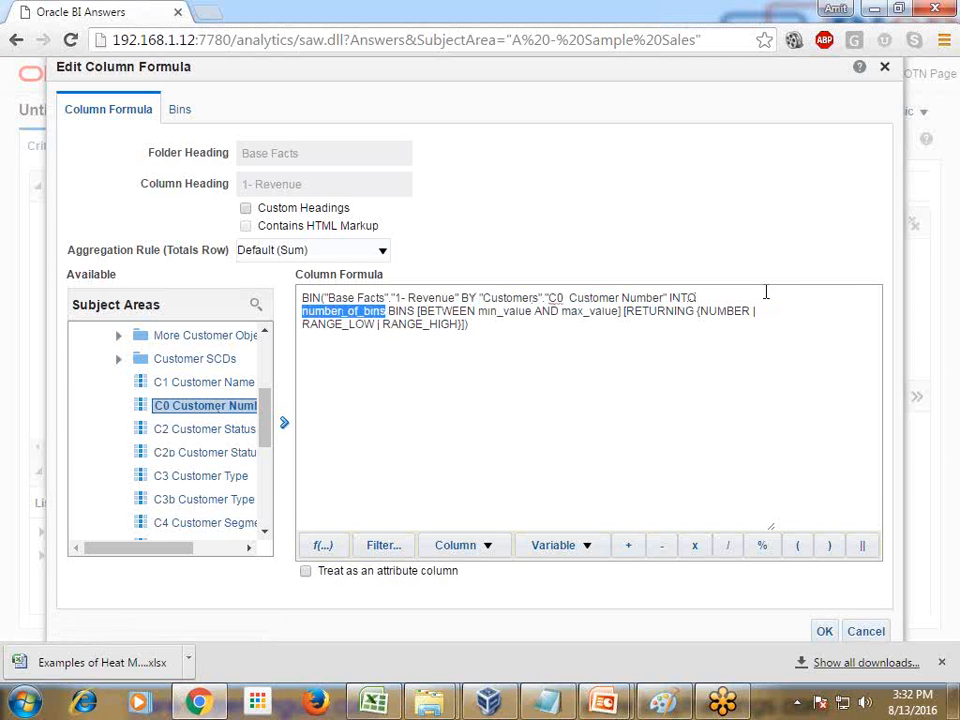
{"action": "type", "text": "10"}
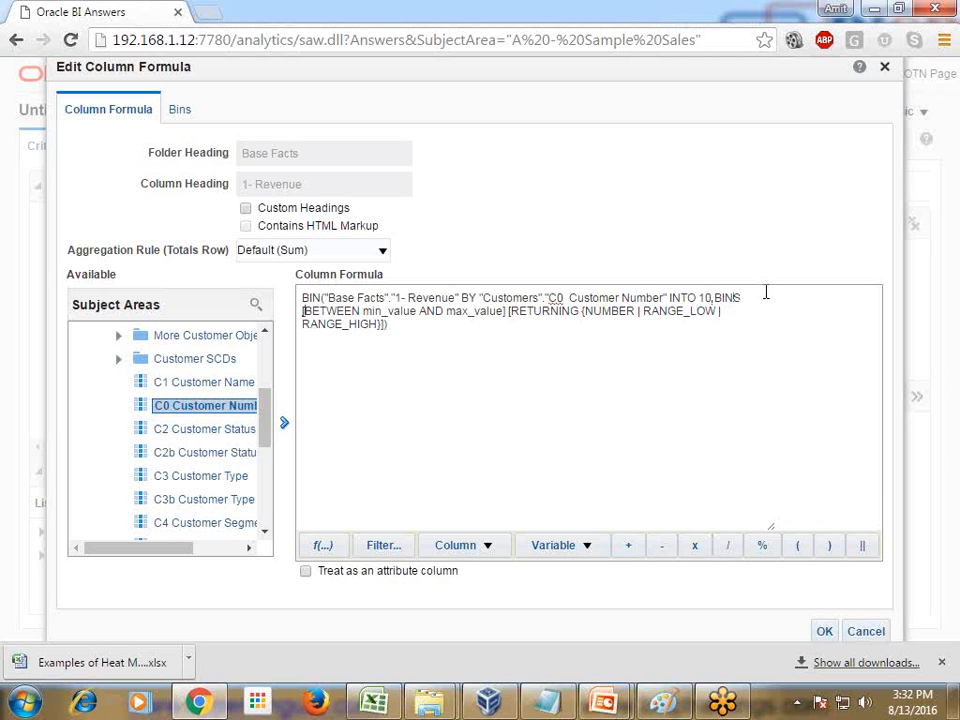
End the formula with BETWEEN 0 to 220000, removing the square brackets and the RETURNING option
{"action": "key", "text": "Delete"}
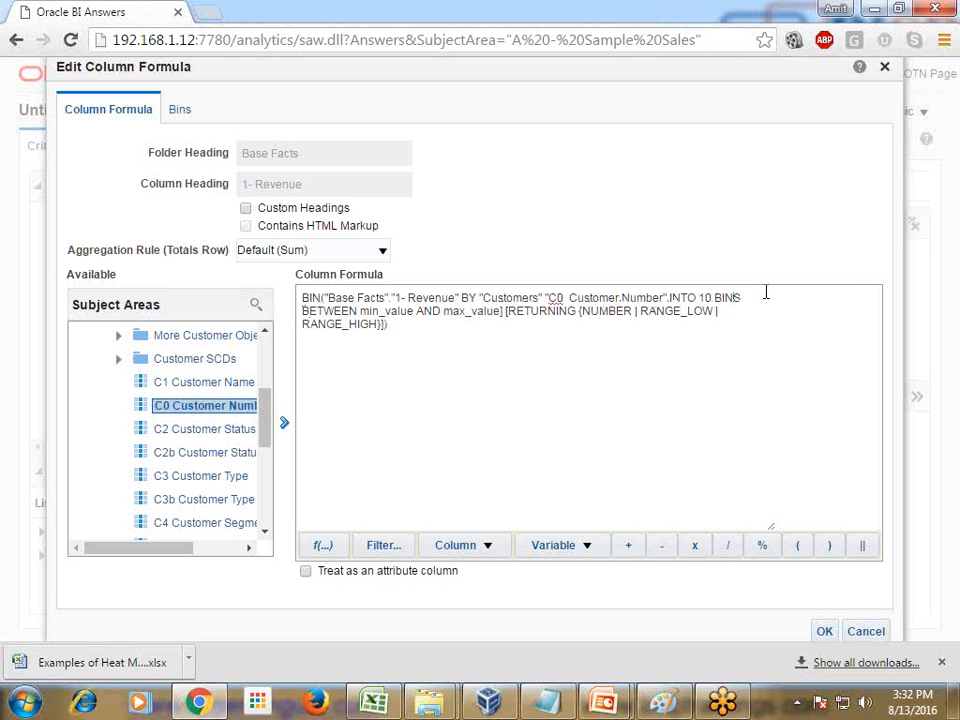
{"action": "key", "text": "ctrl+shift+End"}
{"action": "key", "text": "Delete"}
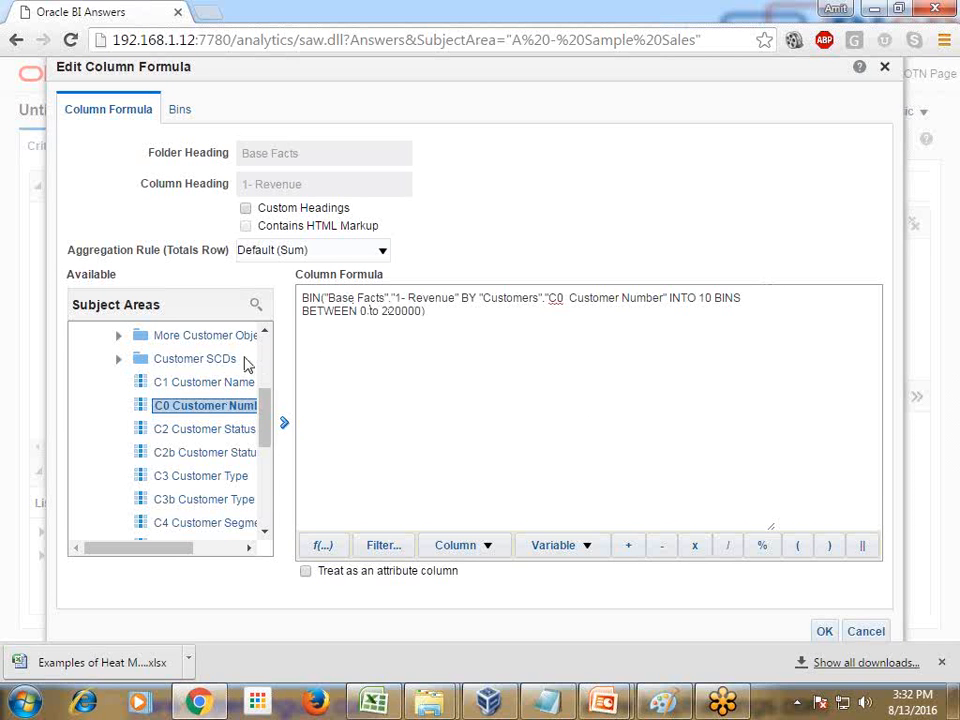
{"action": "left_click", "coordinate": [408, 328]}
Enable custom headings and set the column heading to Revenue BIn
{"action": "left_click", "coordinate": [246, 207]}
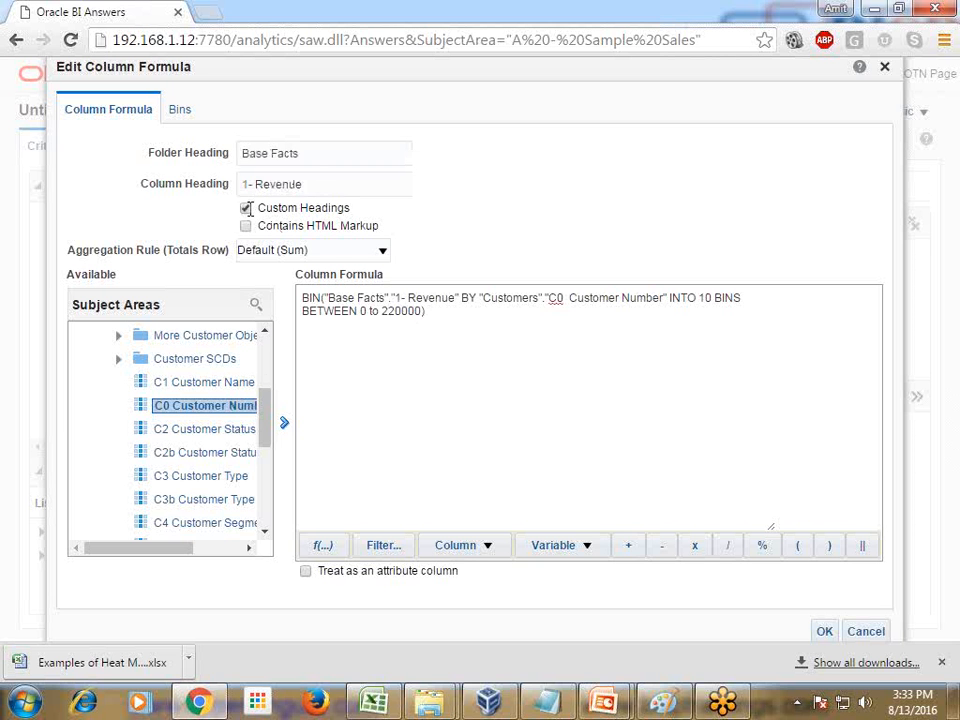
{"action": "left_click_drag", "start_coordinate": [303, 184], "coordinate": [238, 189]}
{"action": "type", "text": "Revenu"}
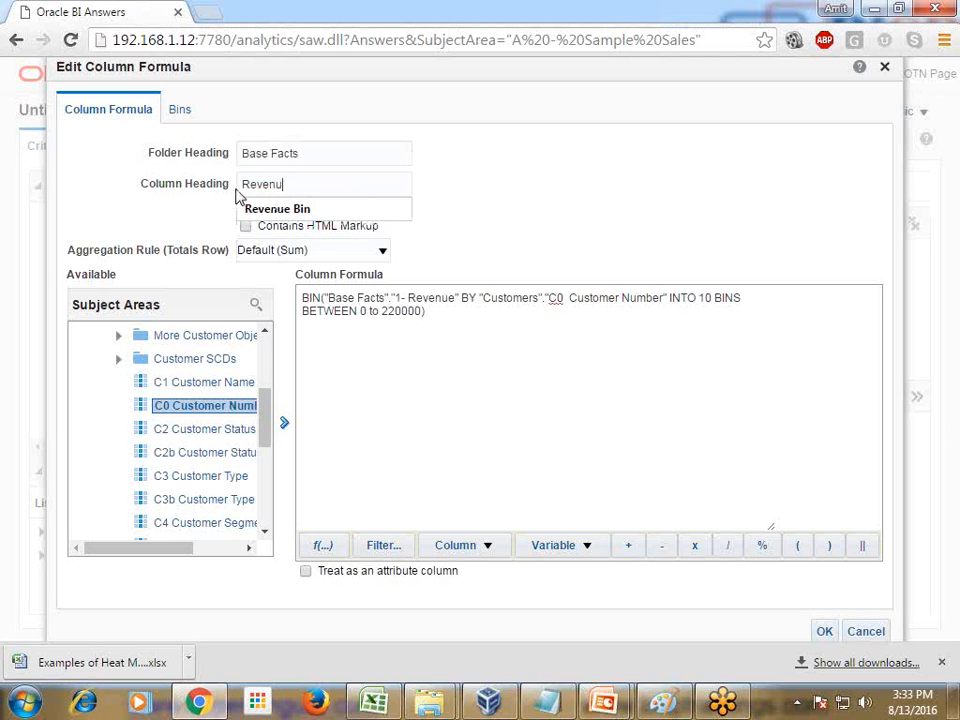
{"action": "type", "text": "e Bin"}
Correct the range in the formula to BETWEEN 0 AND 220000 and accept the column formula
{"action": "left_click", "coordinate": [379, 310]}
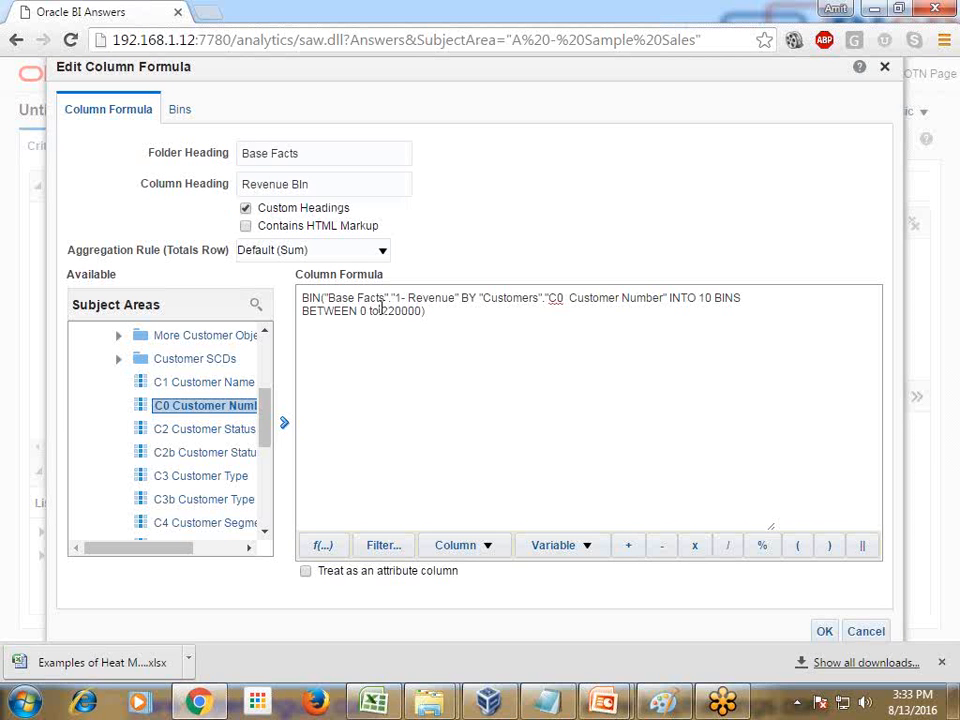
{"action": "key", "text": "BackSpace"}
{"action": "key", "text": "BackSpace"}
{"action": "type", "text": "AND"}
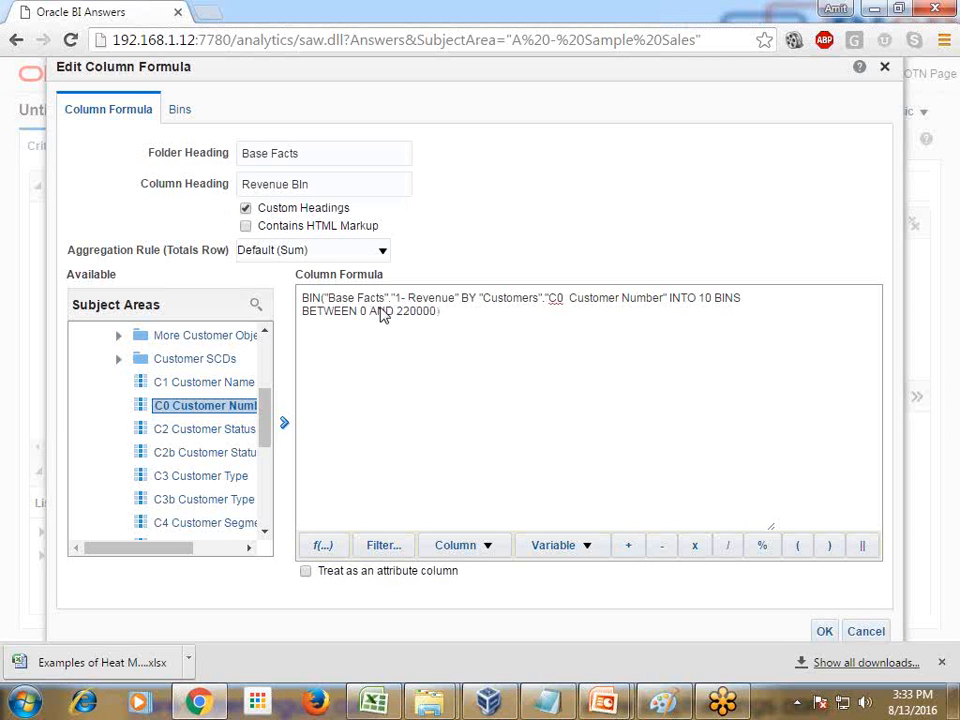
{"action": "left_click", "coordinate": [824, 631]}
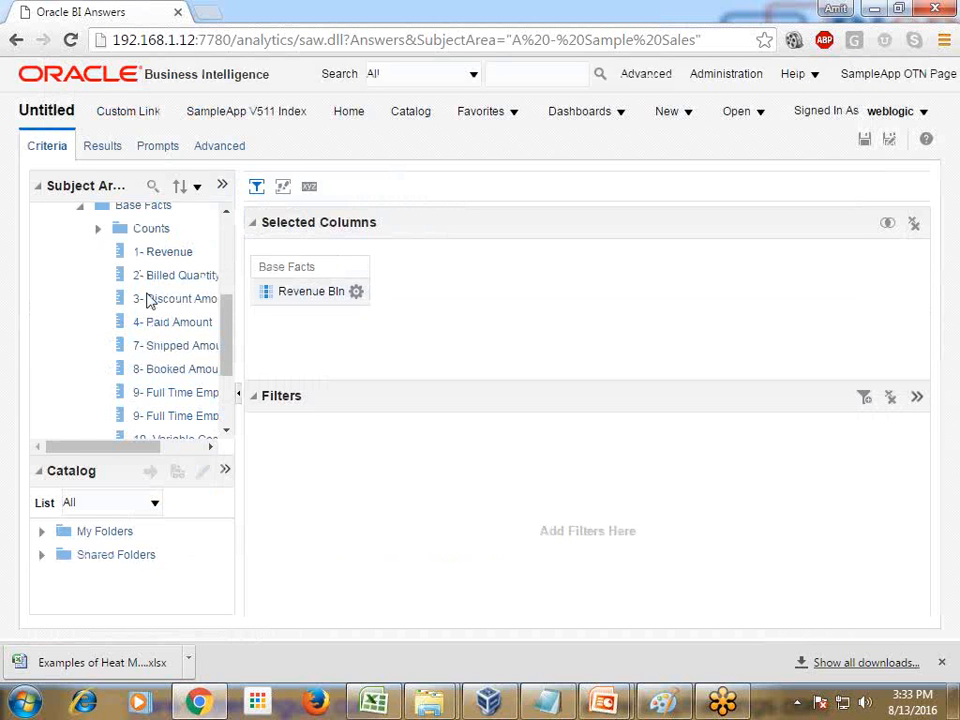
Add the 30 Profit Margin measure from Facts > Calculations > Simple Calculations to the analysis after the revenue column
{"action": "scroll", "coordinate": [178, 306], "scroll_direction": "down", "scroll_amount": 2}
{"action": "scroll", "coordinate": [178, 306], "scroll_direction": "up", "scroll_amount": 5}
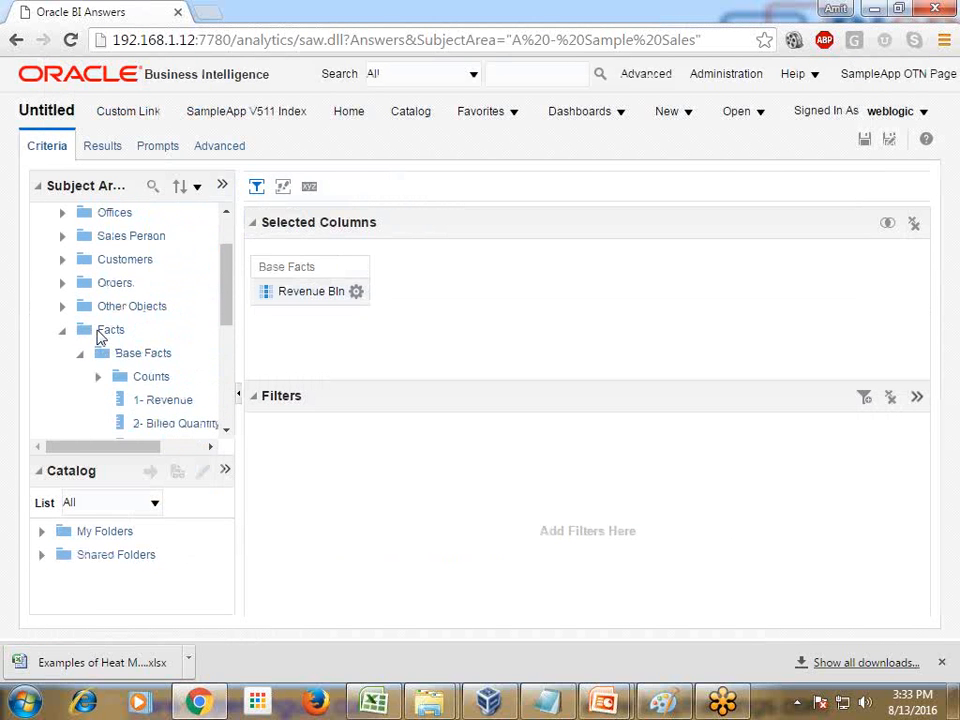
{"action": "left_click", "coordinate": [80, 355]}
{"action": "left_click", "coordinate": [80, 418]}
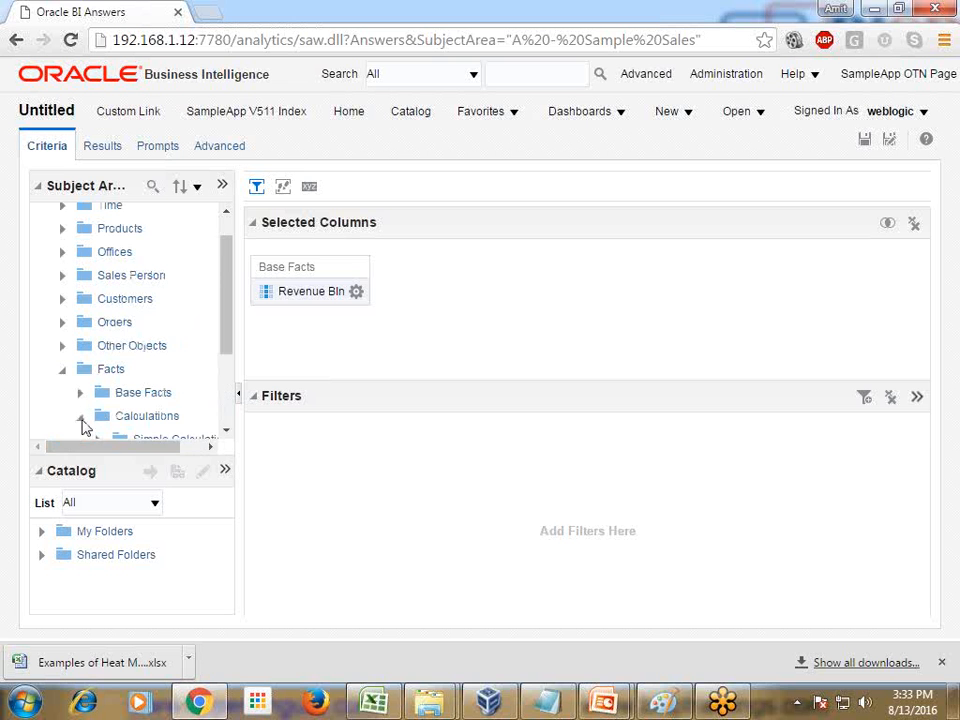
{"action": "scroll", "coordinate": [148, 407], "scroll_direction": "down", "scroll_amount": 2}
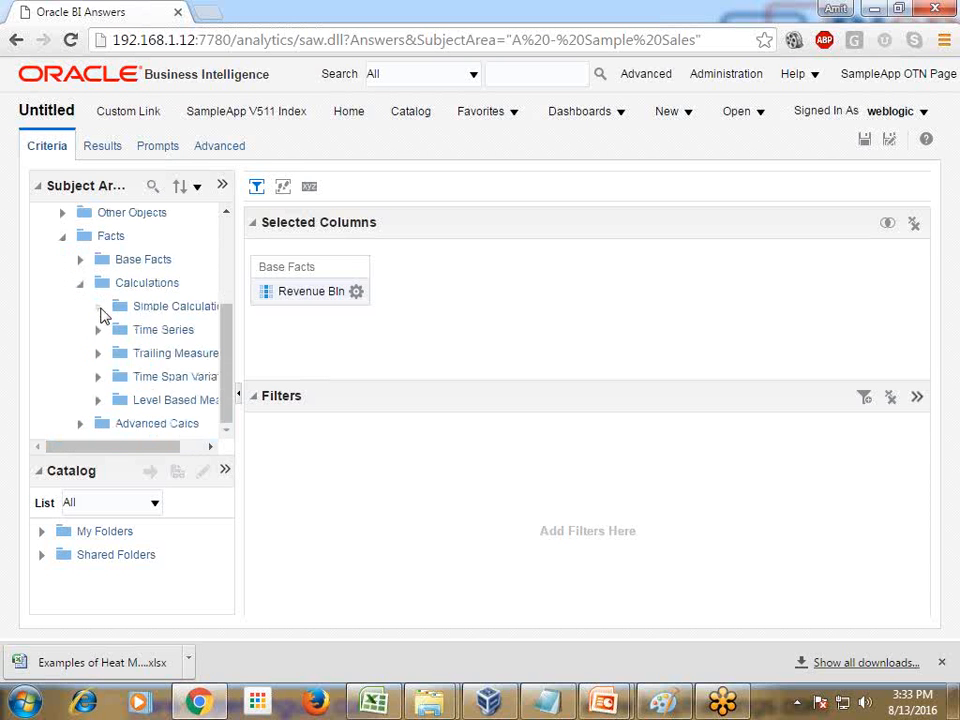
{"action": "left_click", "coordinate": [99, 312]}
{"action": "left_click_drag", "start_coordinate": [139, 450], "coordinate": [171, 452]}
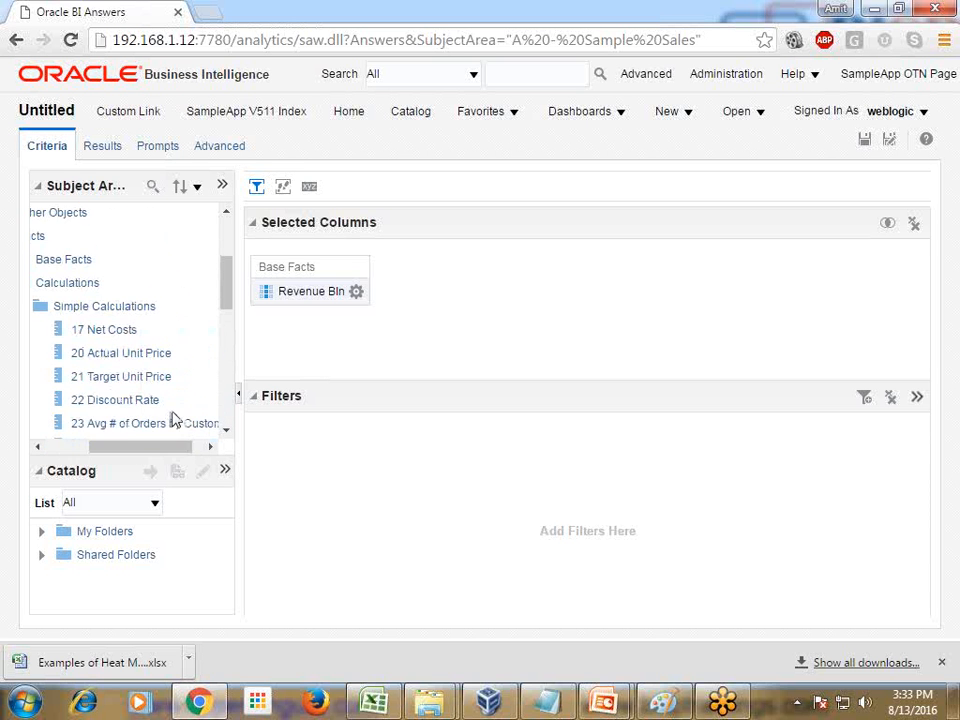
{"action": "scroll", "coordinate": [171, 420], "scroll_direction": "down", "scroll_amount": 5}
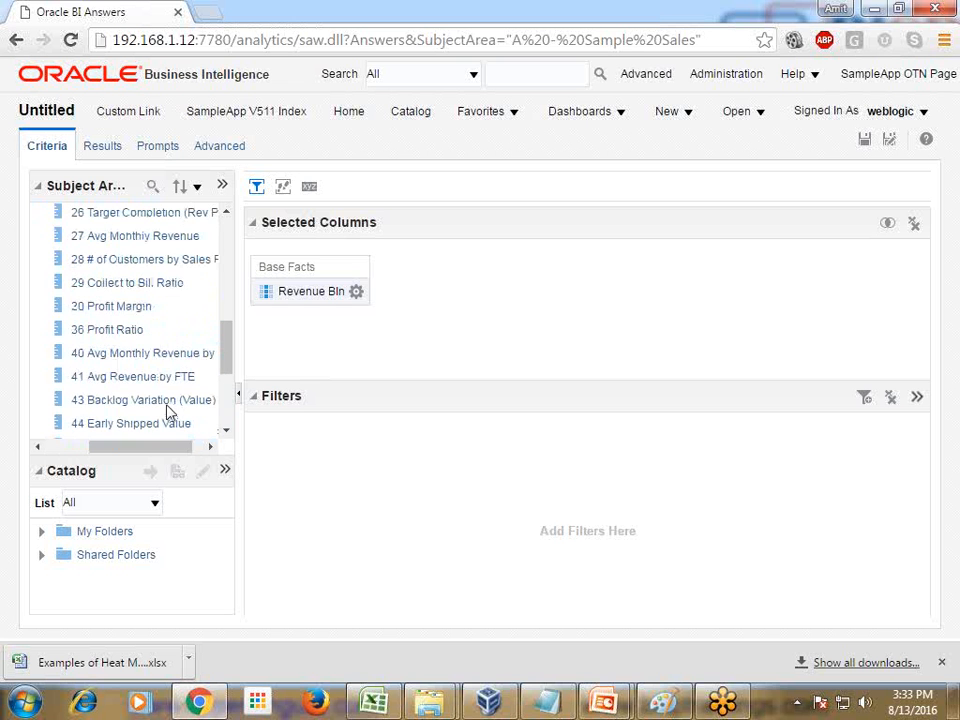
{"action": "left_click_drag", "start_coordinate": [139, 308], "coordinate": [470, 314]}
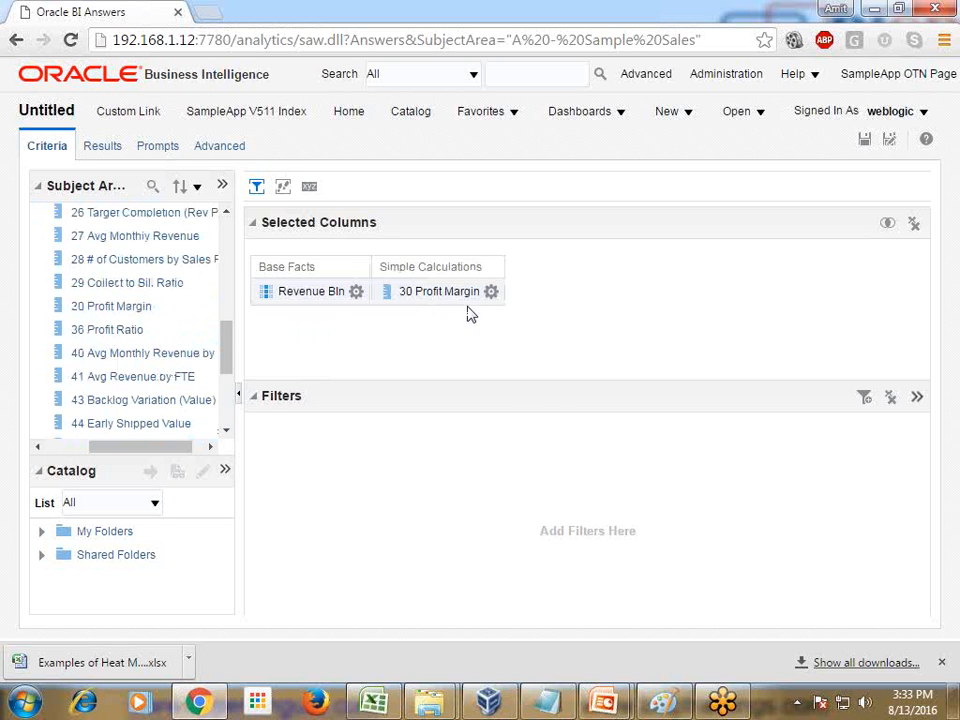
In the Profit Margin column formula, insert the Bin function with "Simple Calculations"."30 Profit Margin" as its numeric expression
{"action": "left_click", "coordinate": [491, 291]}
{"action": "left_click", "coordinate": [519, 343]}
{"action": "key", "text": "ctrl+c"}
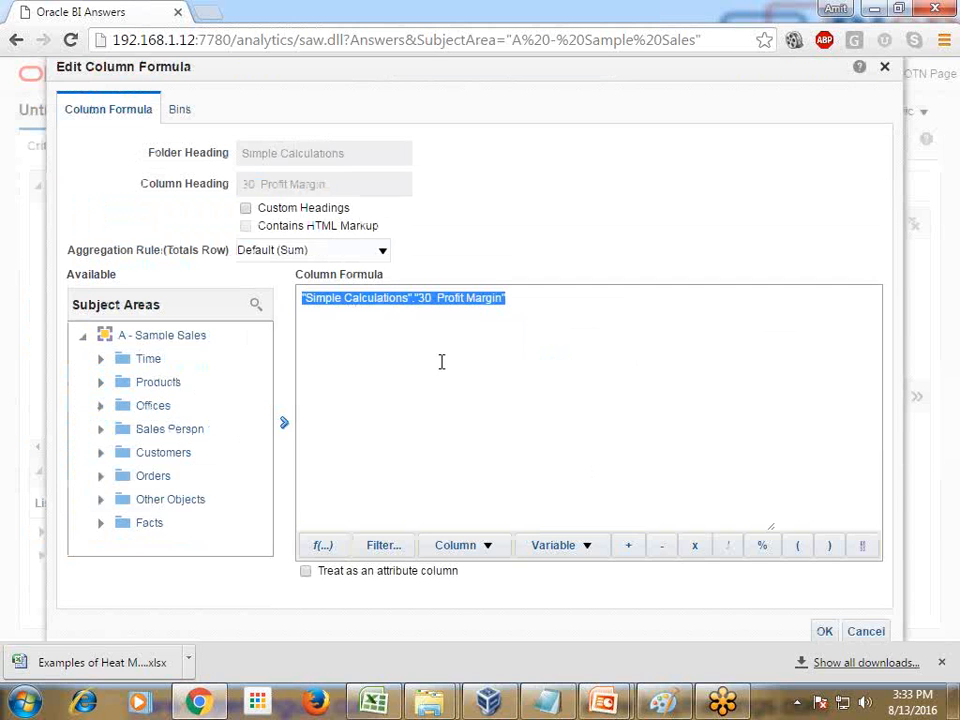
{"action": "left_click", "coordinate": [322, 545]}
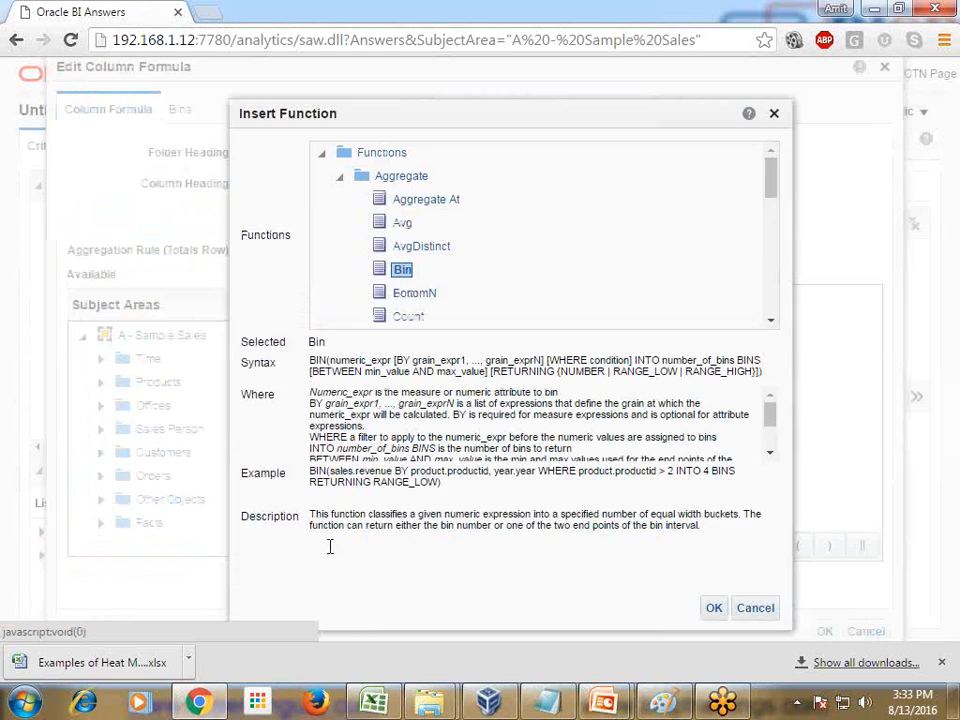
{"action": "left_click", "coordinate": [711, 607]}
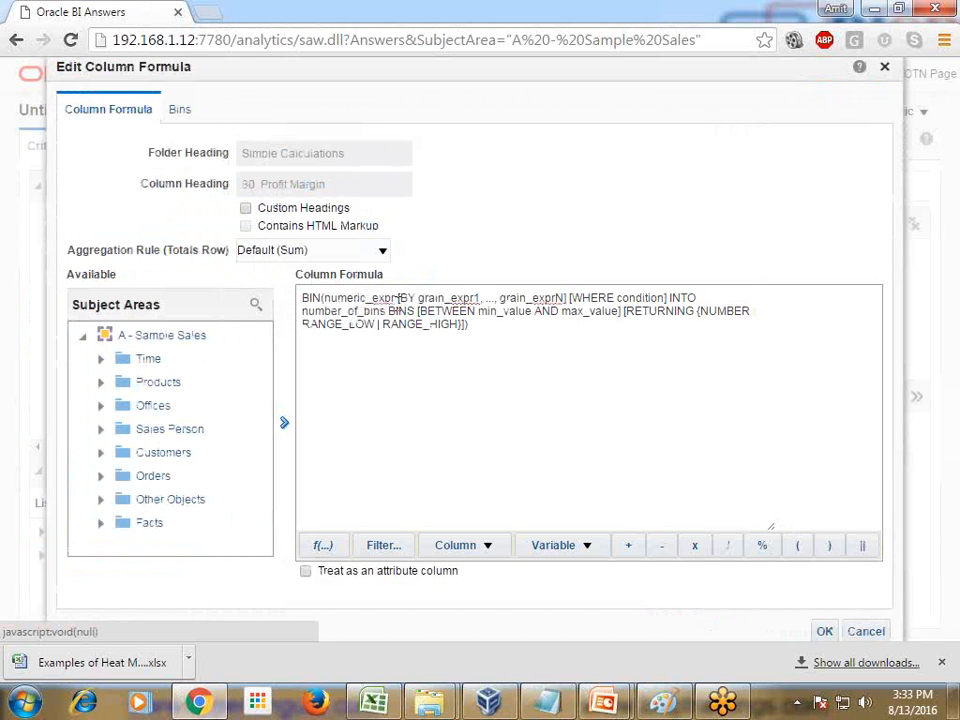
{"action": "left_click_drag", "start_coordinate": [396, 297], "coordinate": [325, 298]}
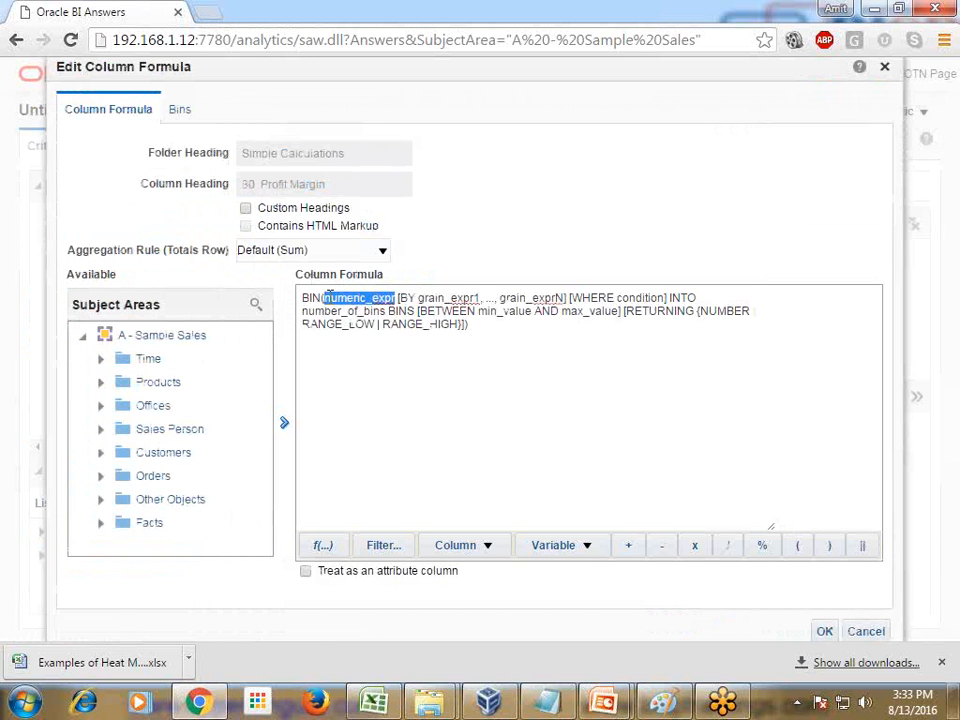
{"action": "key", "text": "ctrl+v"}
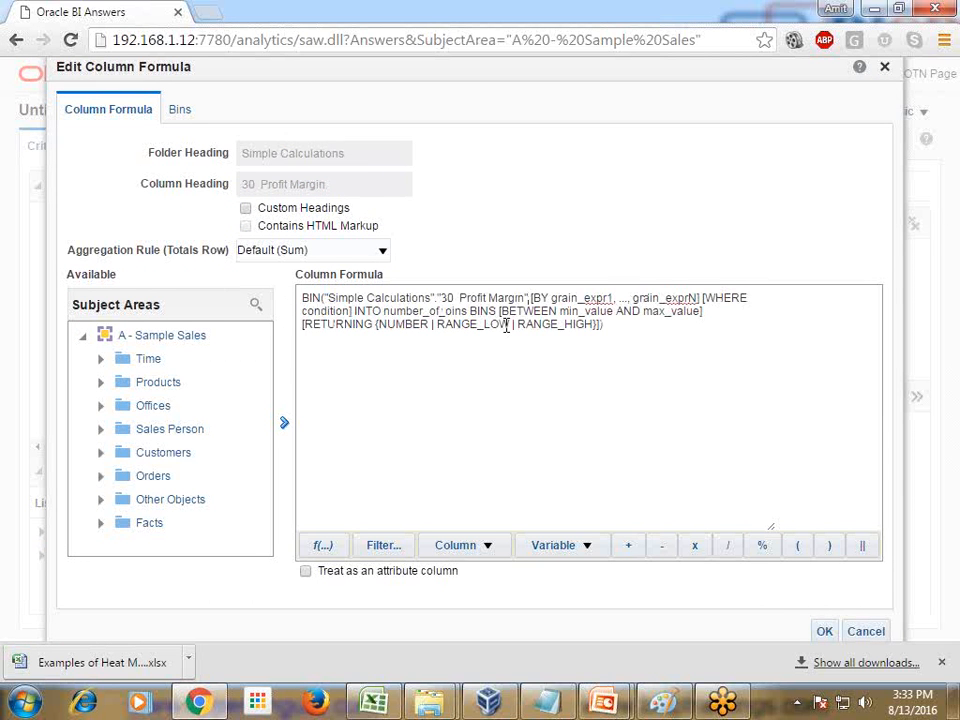
Replace the formula's BY grain and WHERE placeholders with the C0 Customer Number column from the Customers folder
{"action": "key", "text": "Delete"}
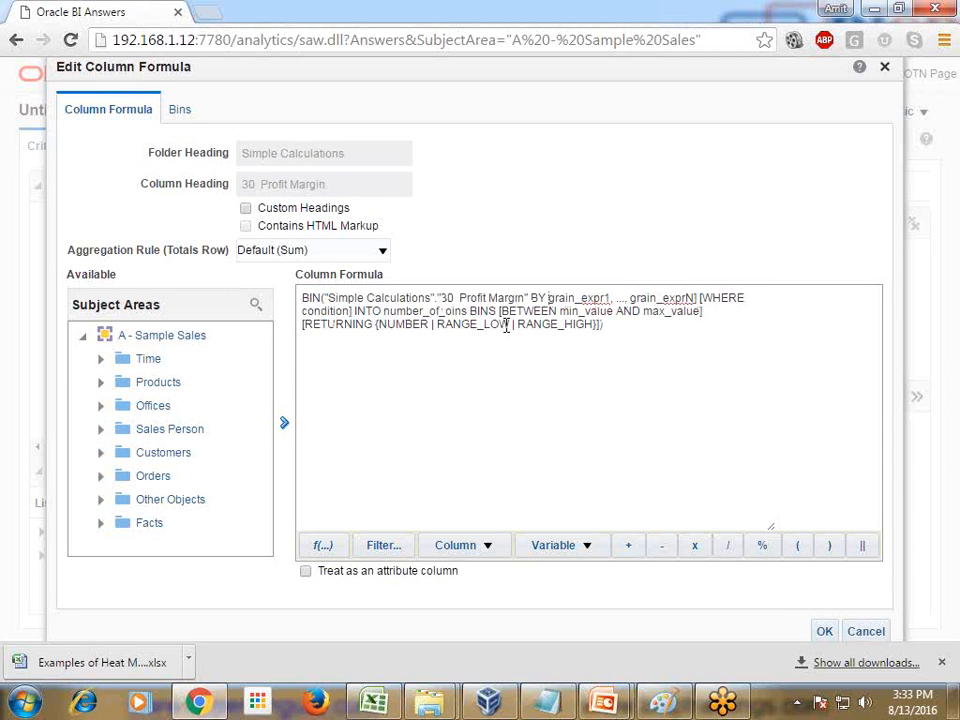
{"action": "key", "text": "shift+Down"}
{"action": "key", "text": "shift+Left"}
{"action": "key", "text": "shift+Left"}
{"action": "key", "text": "shift+Left"}
{"action": "key", "text": "shift+Left"}
{"action": "key", "text": "shift+Left"}
{"action": "key", "text": "shift+Left"}
{"action": "key", "text": "shift+Left"}
{"action": "key", "text": "shift+Left"}
{"action": "key", "text": "shift+Left"}
{"action": "key", "text": "shift+Left"}
{"action": "key", "text": "shift+Left"}
{"action": "key", "text": "shift+Left"}
{"action": "key", "text": "shift+Left"}
{"action": "key", "text": "shift+Left"}
{"action": "key", "text": "shift+Left"}
{"action": "key", "text": "shift+Left"}
{"action": "key", "text": "shift+Left"}
{"action": "key", "text": "shift+Left"}
{"action": "key", "text": "shift+Left"}
{"action": "key", "text": "shift+Left"}
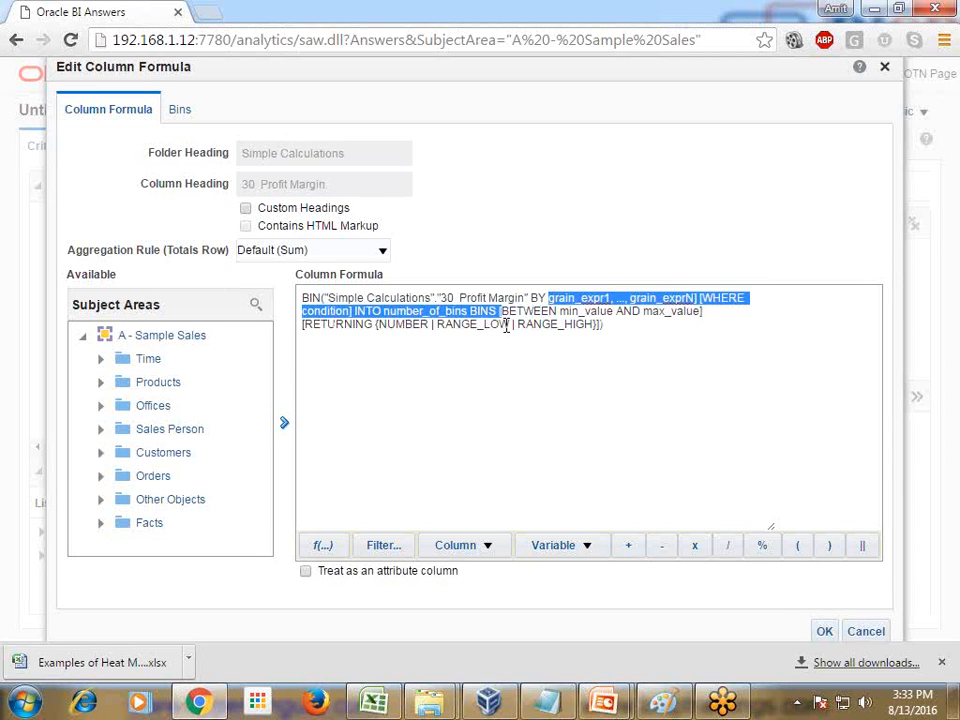
{"action": "key", "text": "Delete"}
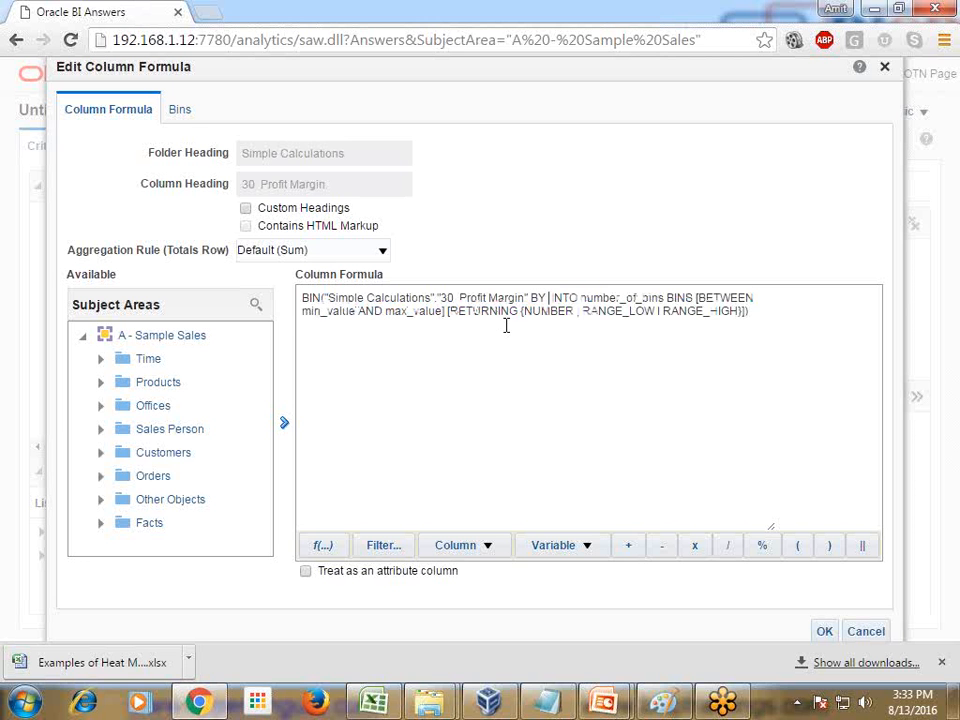
{"action": "left_click", "coordinate": [104, 455]}
{"action": "scroll", "coordinate": [192, 416], "scroll_direction": "down", "scroll_amount": 4}
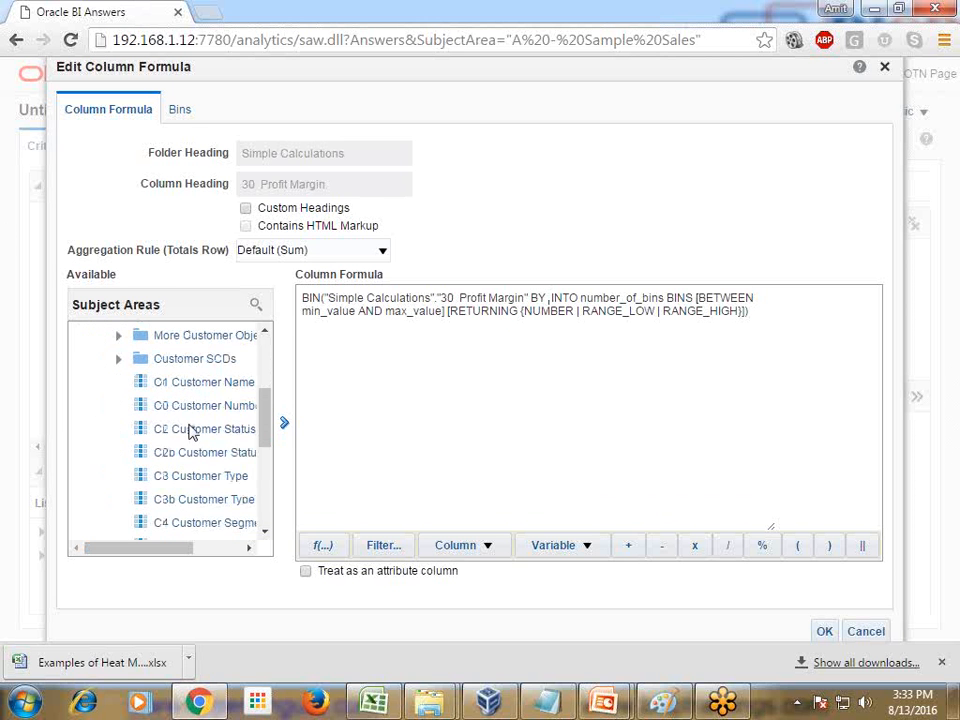
{"action": "left_click", "coordinate": [197, 410]}
{"action": "left_click", "coordinate": [284, 422]}
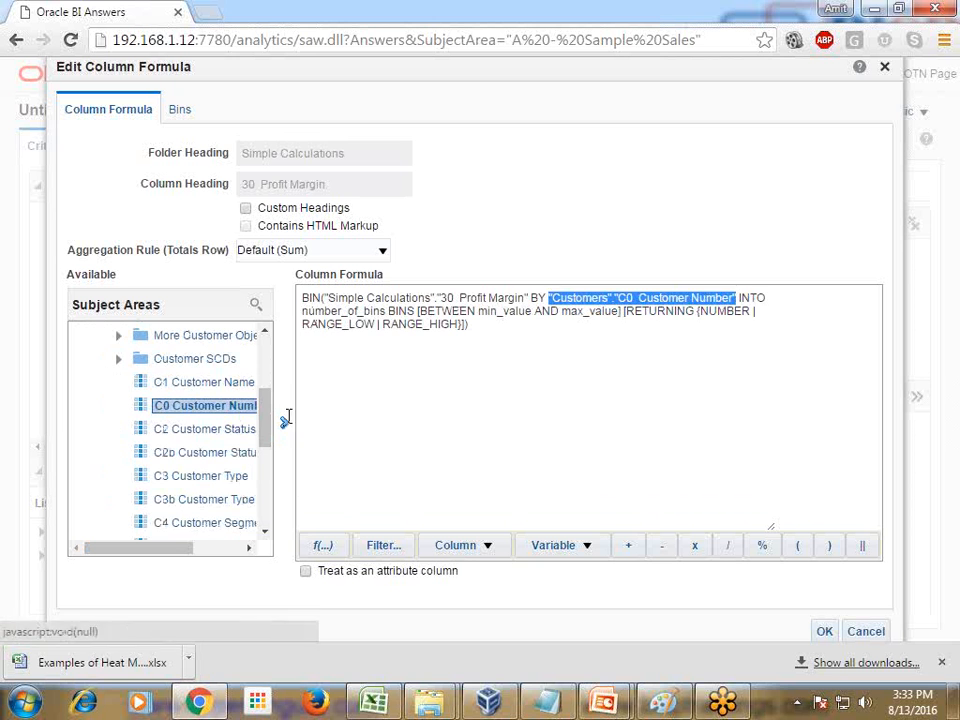
Set the number of bins in the Profit Margin formula to 10
{"action": "left_click", "coordinate": [771, 297]}
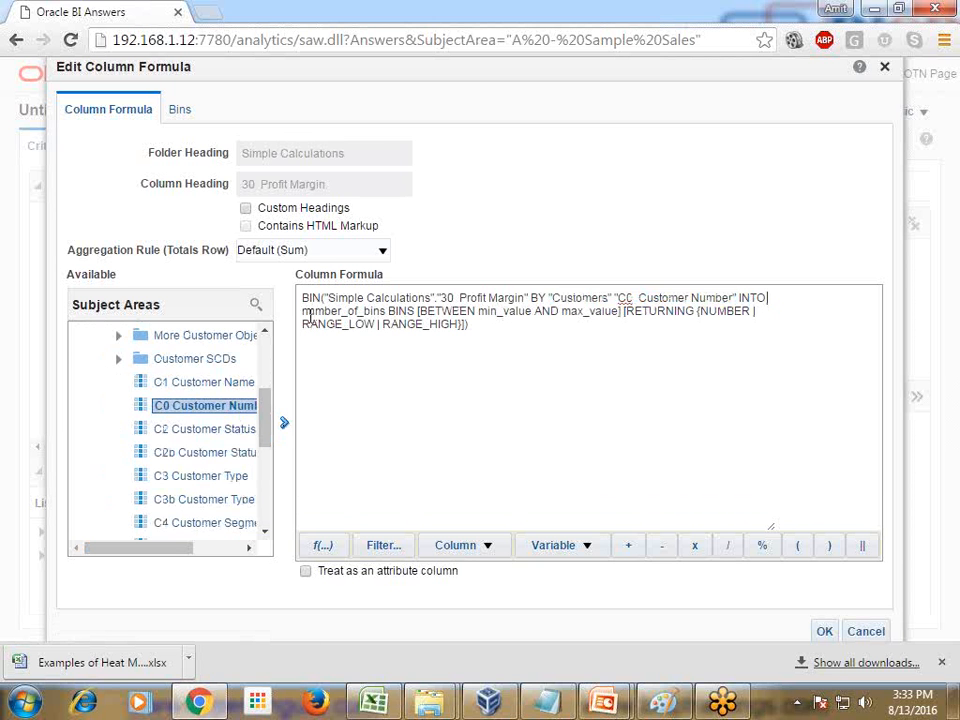
{"action": "left_click_drag", "start_coordinate": [303, 312], "coordinate": [384, 310]}
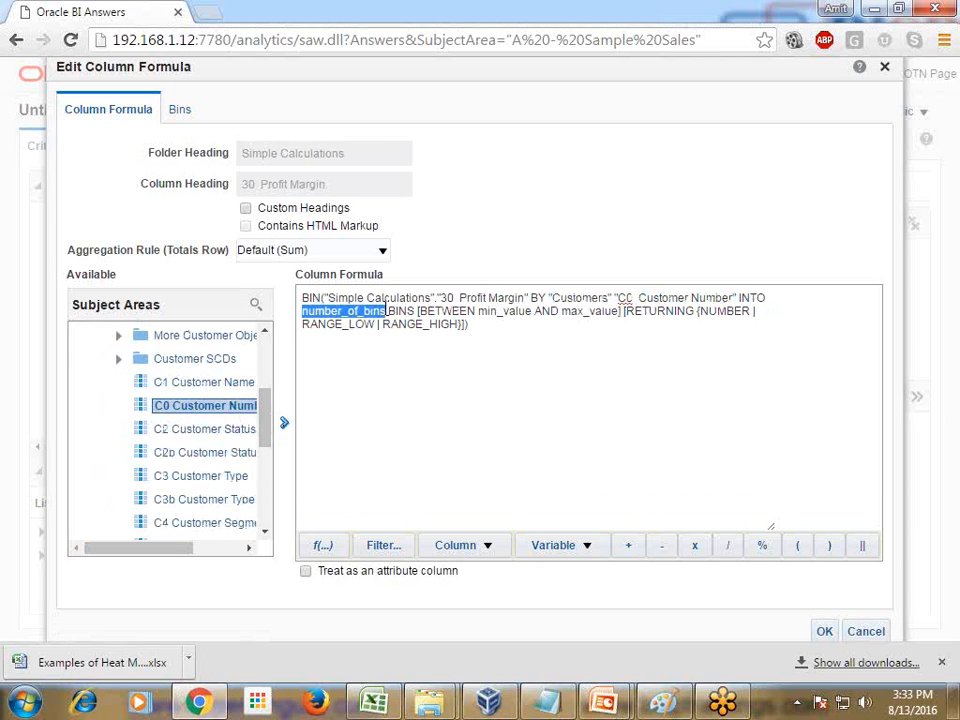
{"action": "type", "text": "10"}
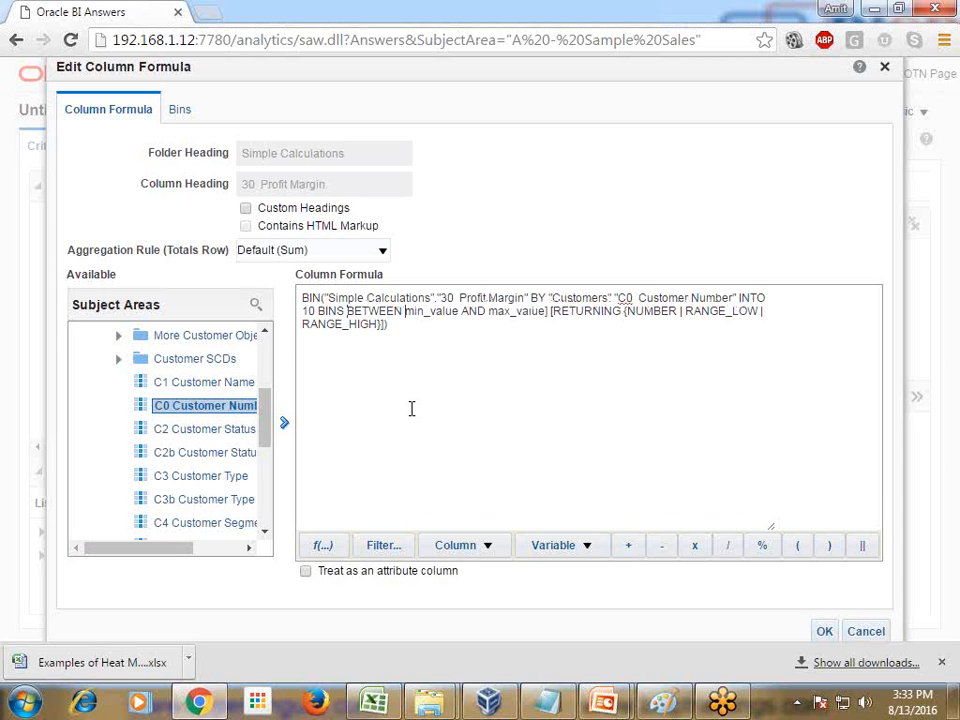
End the Profit Margin formula with BETWEEN -8000 AND 100000, removing the remaining placeholders and the RETURNING option
{"action": "key", "text": "ctrl+Right"}
{"action": "key", "text": "shift+Down"}
{"action": "key", "text": "shift+Left"}
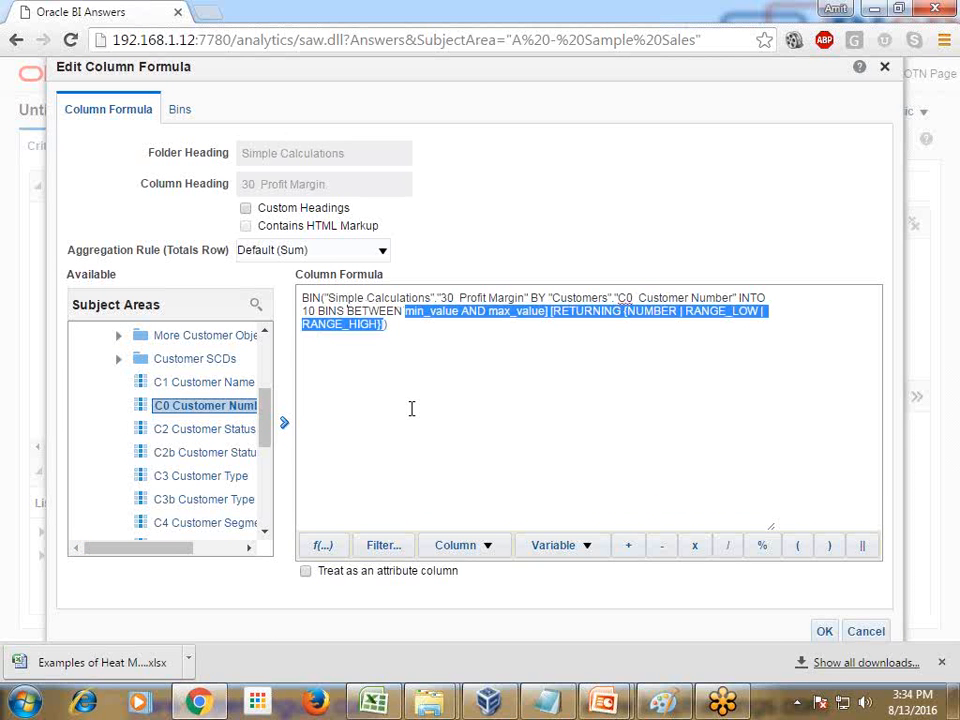
{"action": "key", "text": "Delete"}
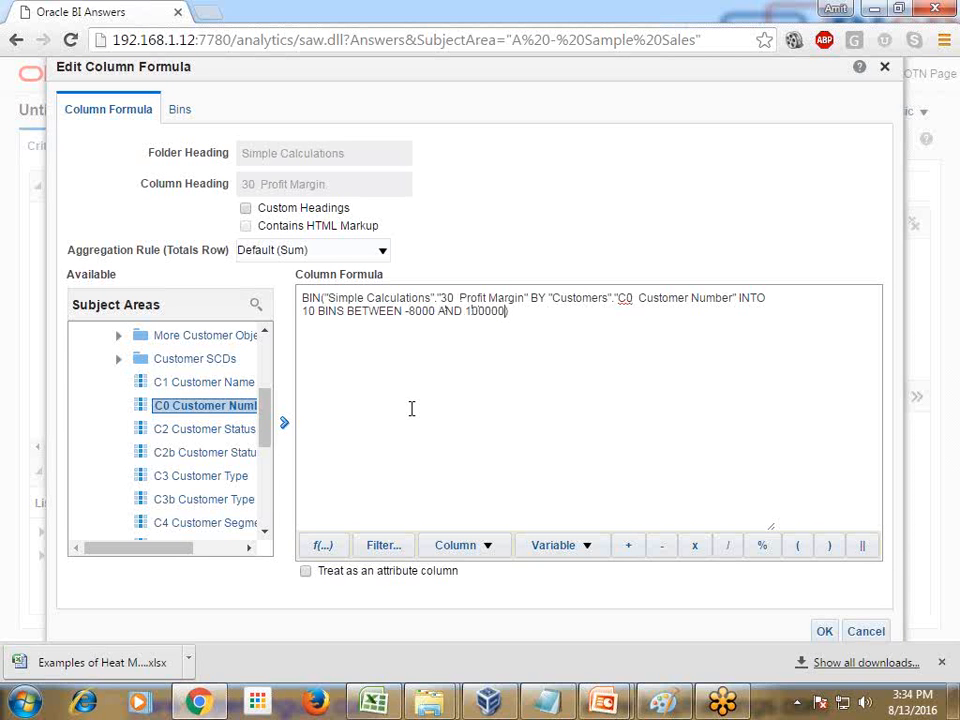
Enable custom headings, set the column heading to Profit Margin BIN and accept the column formula
{"action": "left_click", "coordinate": [246, 208]}
{"action": "left_click_drag", "start_coordinate": [258, 185], "coordinate": [237, 195]}
{"action": "key", "text": "BackSpace"}
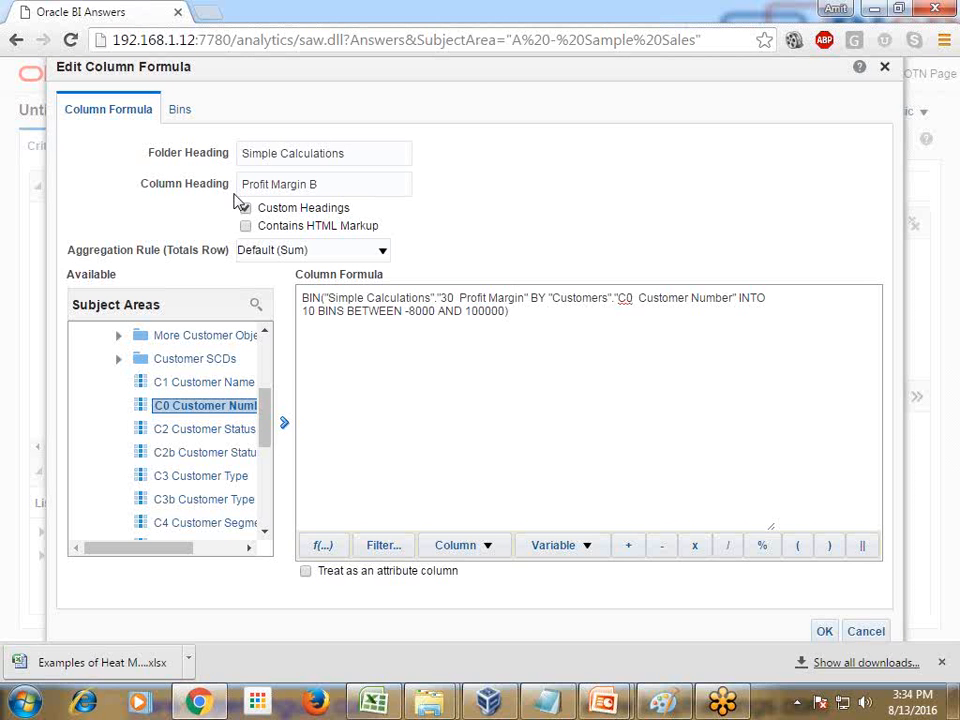
{"action": "left_click", "coordinate": [824, 631]}
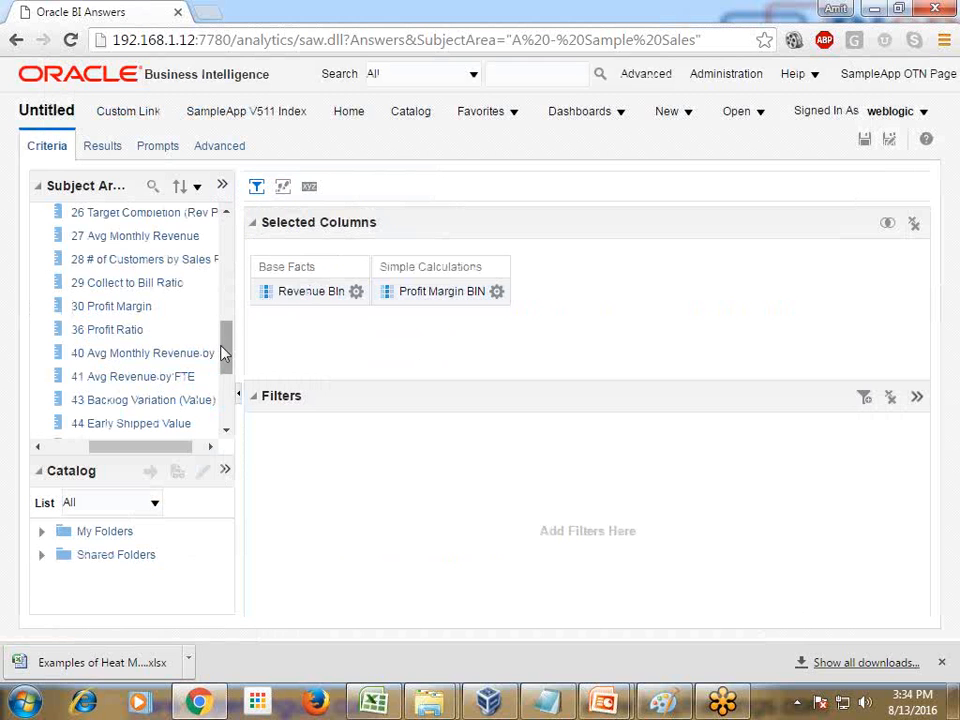
Add the 31 # of Orders (Cnt Distinct) measure from Base Facts > Counts as the third column
{"action": "left_click_drag", "start_coordinate": [224, 353], "coordinate": [242, 279]}
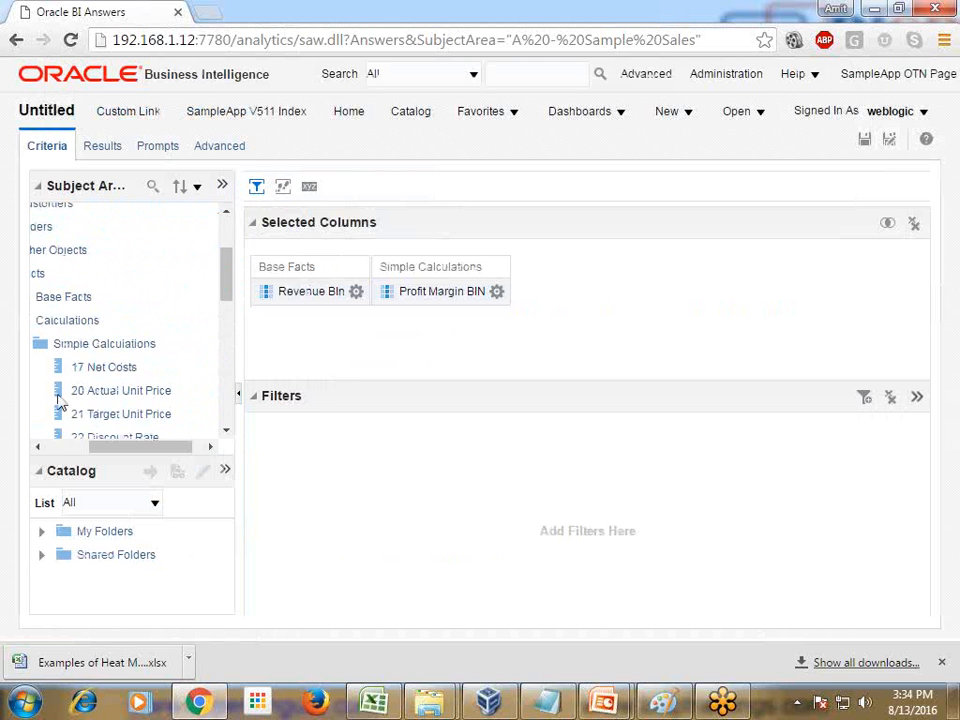
{"action": "left_click", "coordinate": [54, 446]}
{"action": "left_click", "coordinate": [96, 344]}
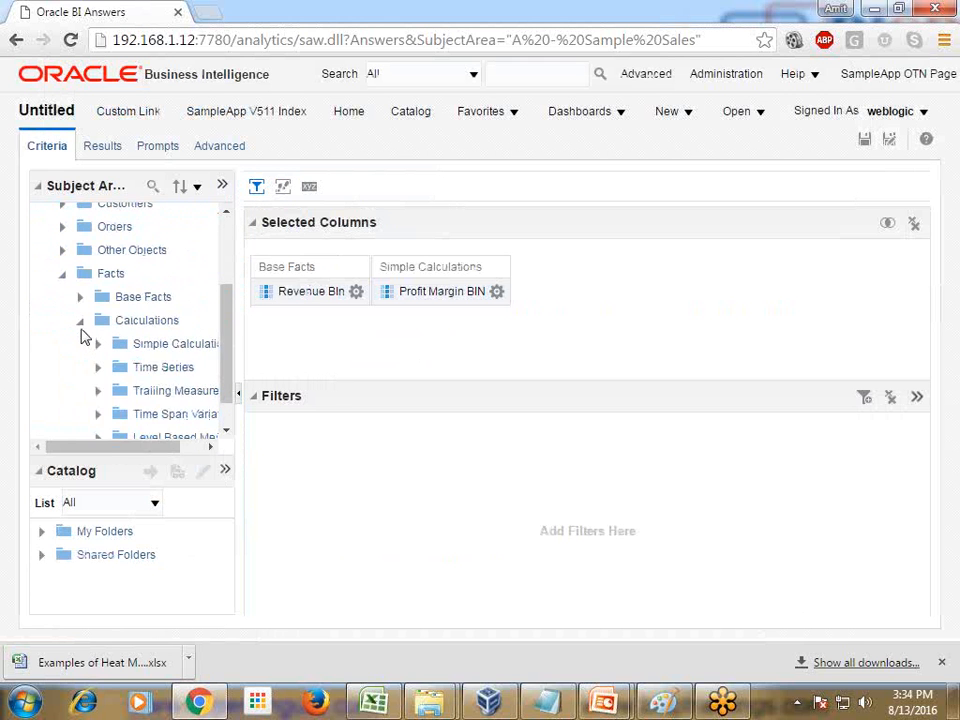
{"action": "left_click", "coordinate": [80, 322]}
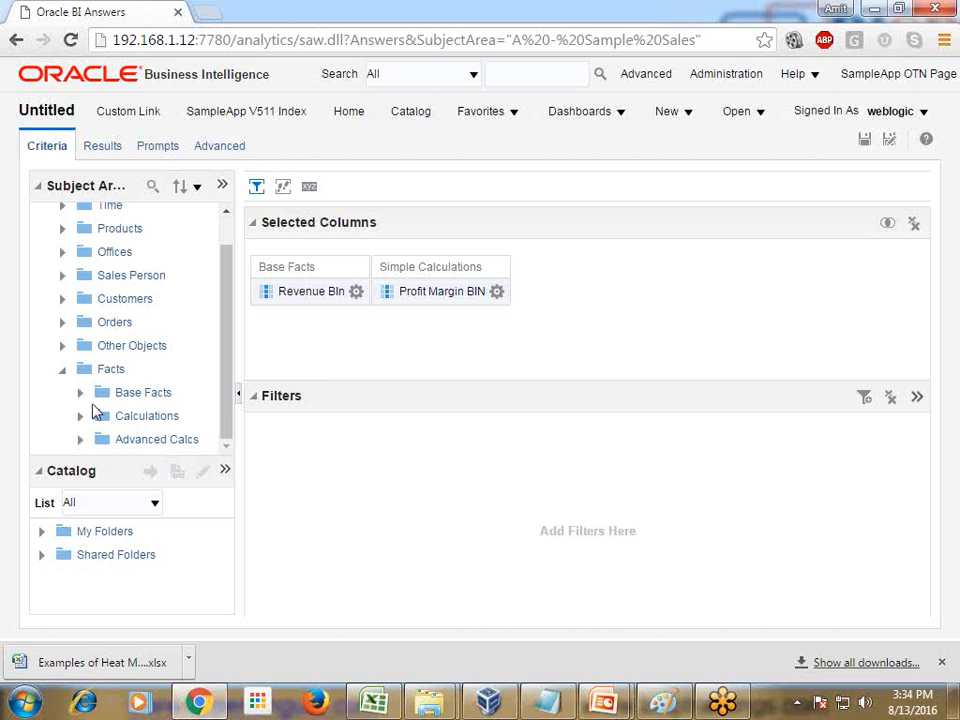
{"action": "left_click", "coordinate": [81, 393]}
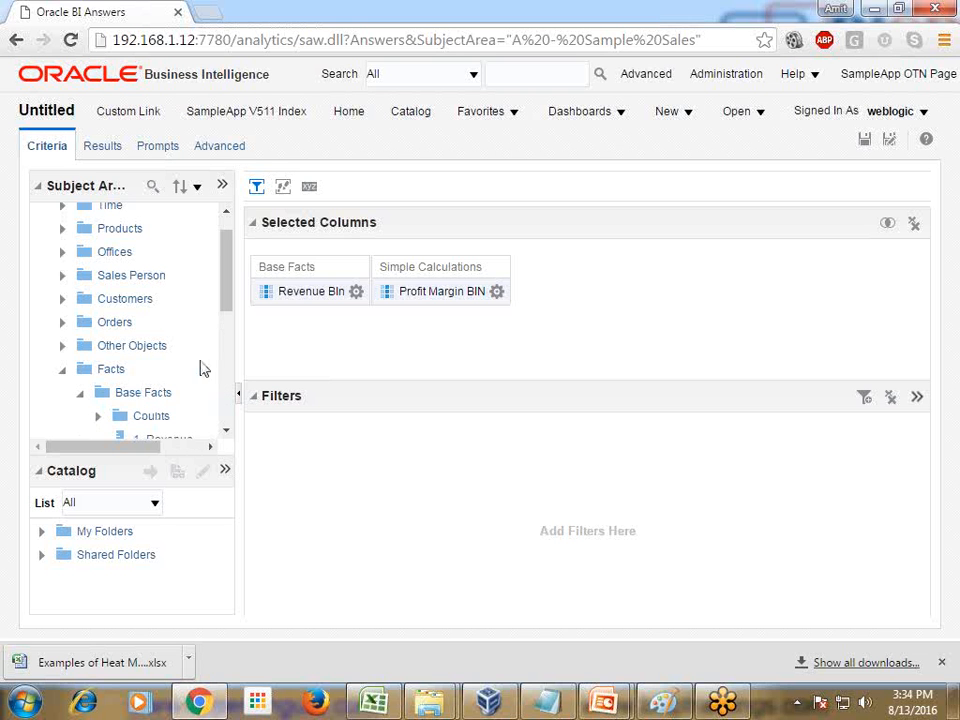
{"action": "scroll", "coordinate": [224, 325], "scroll_direction": "down", "scroll_amount": 2}
{"action": "left_click", "coordinate": [117, 346]}
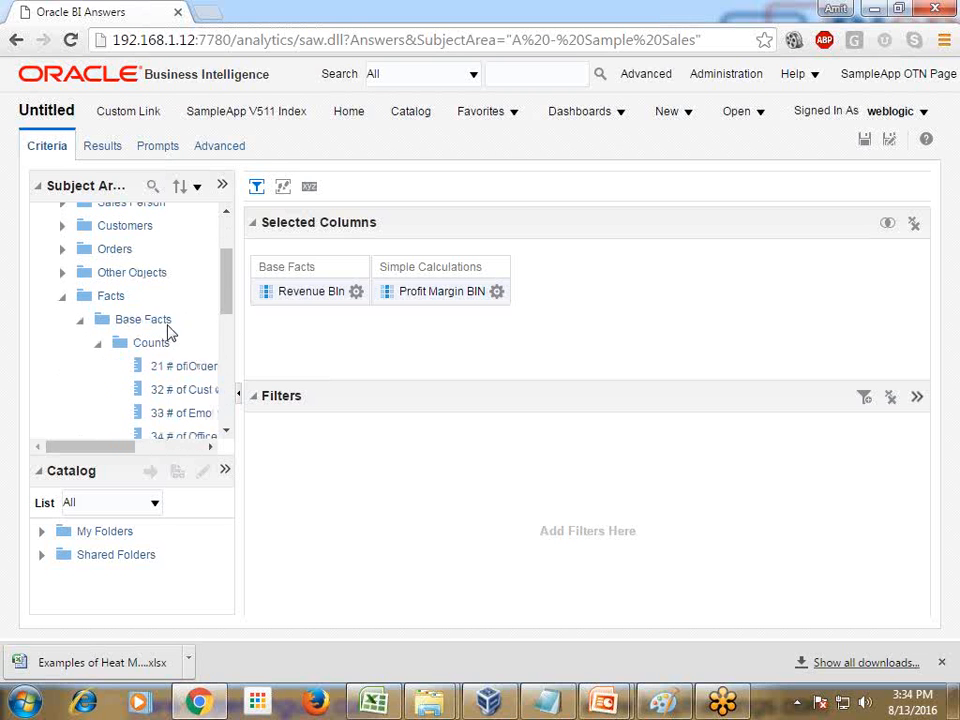
{"action": "scroll", "coordinate": [195, 350], "scroll_direction": "down", "scroll_amount": 1}
{"action": "left_click_drag", "start_coordinate": [116, 447], "coordinate": [163, 446]}
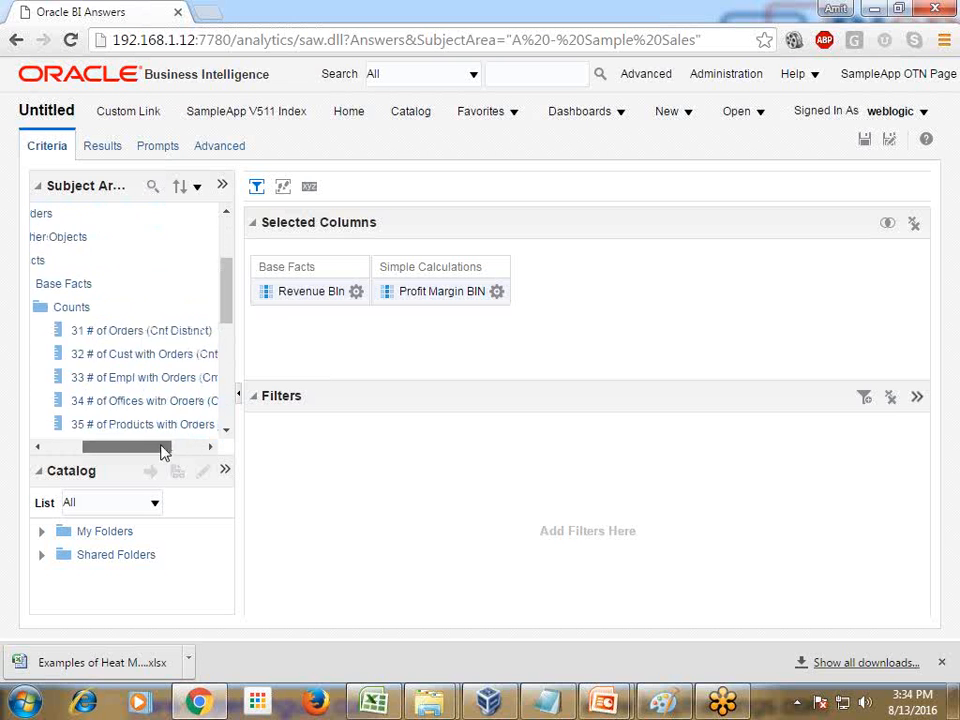
{"action": "left_click_drag", "start_coordinate": [150, 332], "coordinate": [512, 315]}
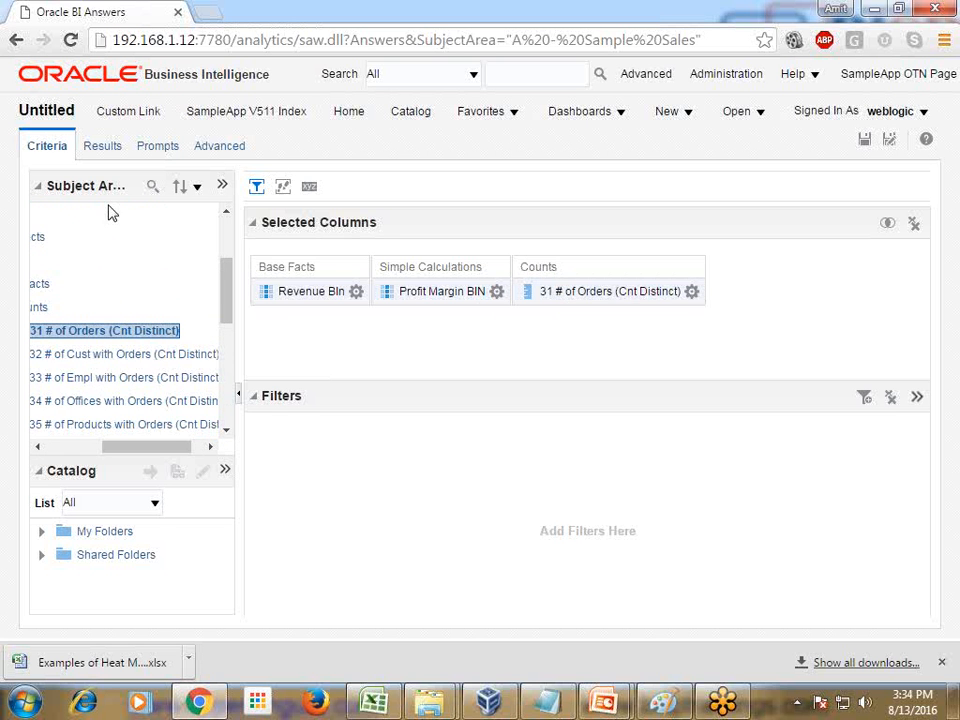
Show the analysis results and add a Heat Matrix view to the compound layout
{"action": "left_click", "coordinate": [104, 148]}
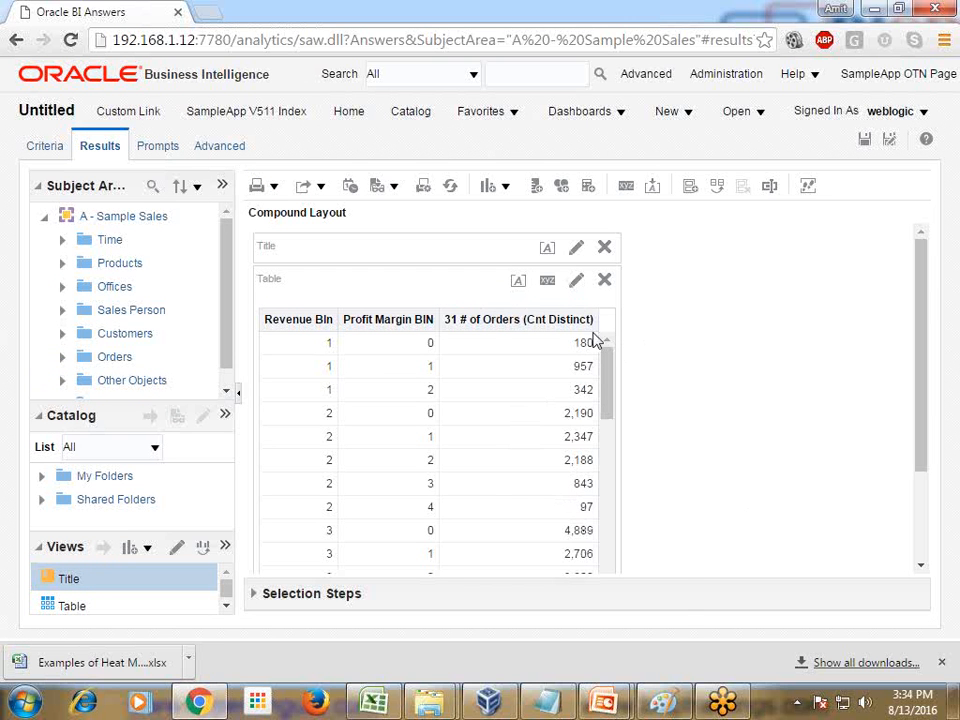
{"action": "left_click", "coordinate": [506, 190]}
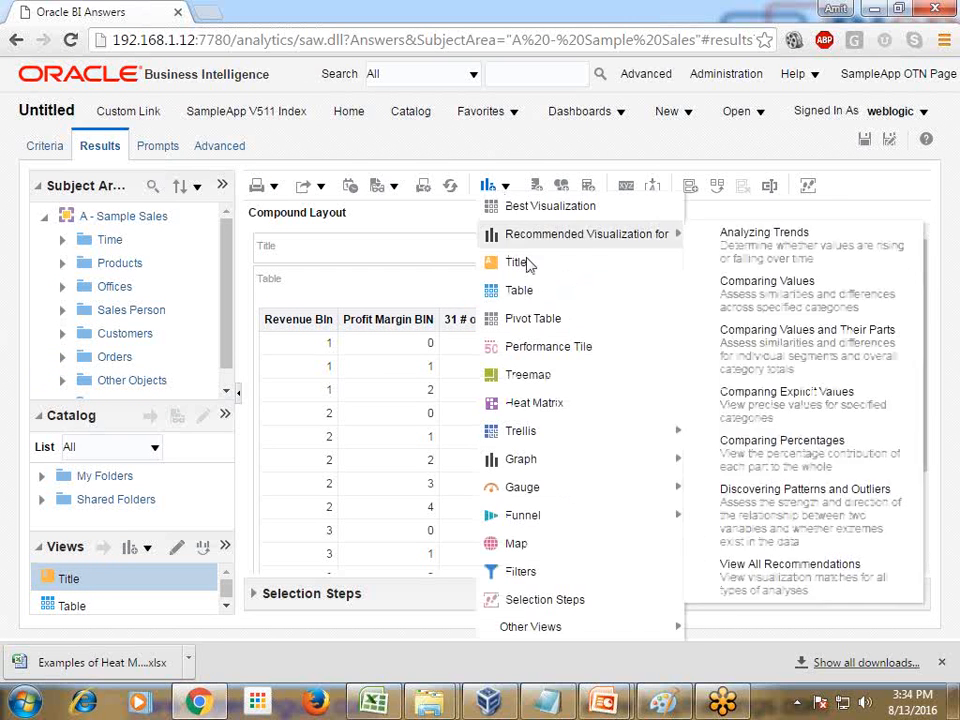
{"action": "left_click", "coordinate": [548, 405]}
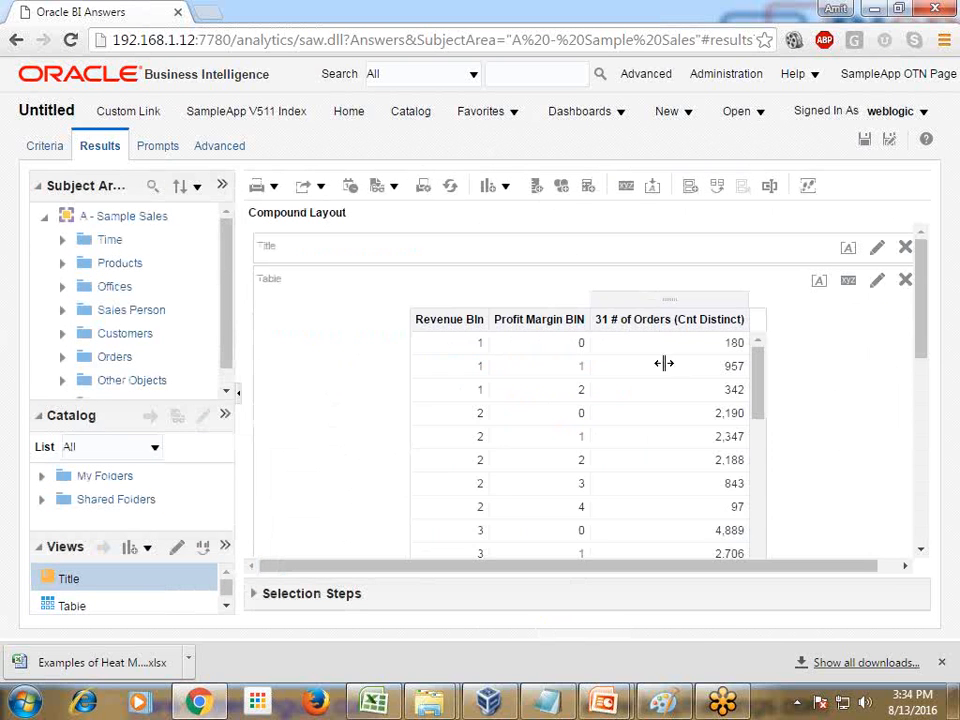
Move the Heat Matrix view above the table, directly under the title in the compound layout
{"action": "scroll", "coordinate": [740, 390], "scroll_direction": "down", "scroll_amount": 2}
{"action": "scroll", "coordinate": [850, 420], "scroll_direction": "down", "scroll_amount": 5}
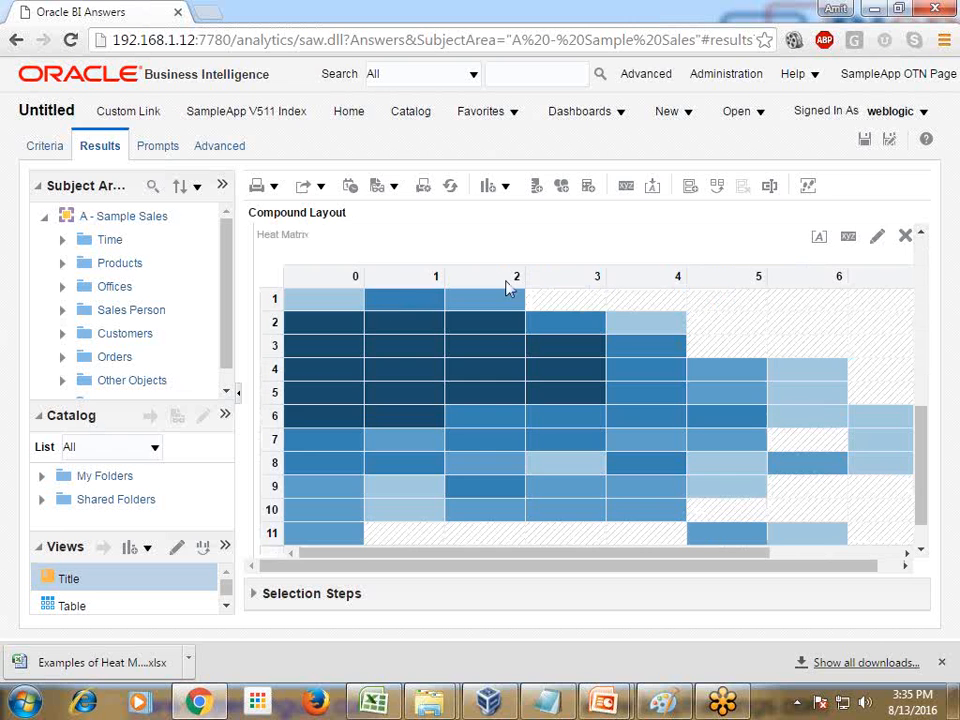
{"action": "scroll", "coordinate": [735, 321], "scroll_direction": "up", "scroll_amount": 3}
{"action": "left_click_drag", "start_coordinate": [639, 416], "coordinate": [637, 287]}
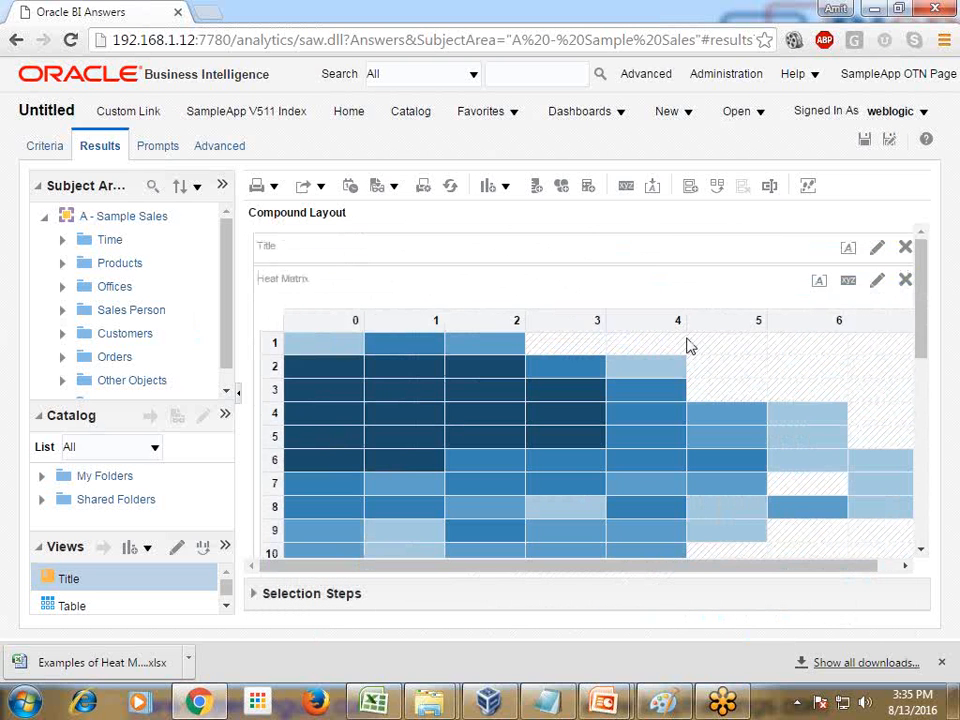
Edit the Heat Matrix to match the reference slide: Revenue BIn as columns, Profit Margin BIN as rows, and Continuous Color Fill style
{"action": "left_click", "coordinate": [876, 284]}
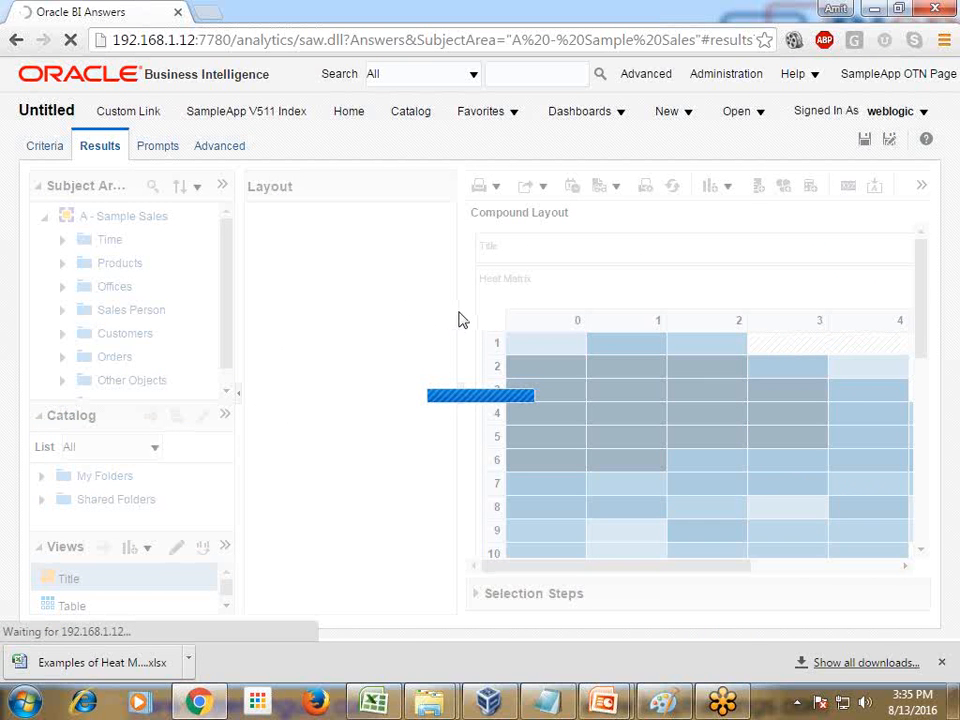
{"action": "mouse_move", "coordinate": [603, 703]}
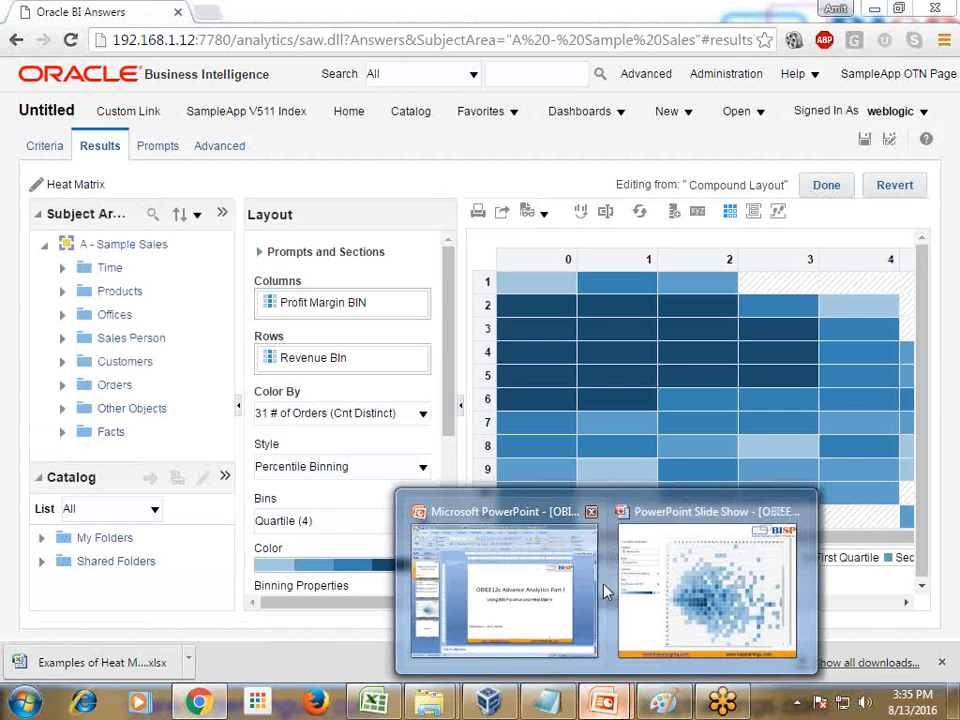
{"action": "left_click", "coordinate": [655, 587]}
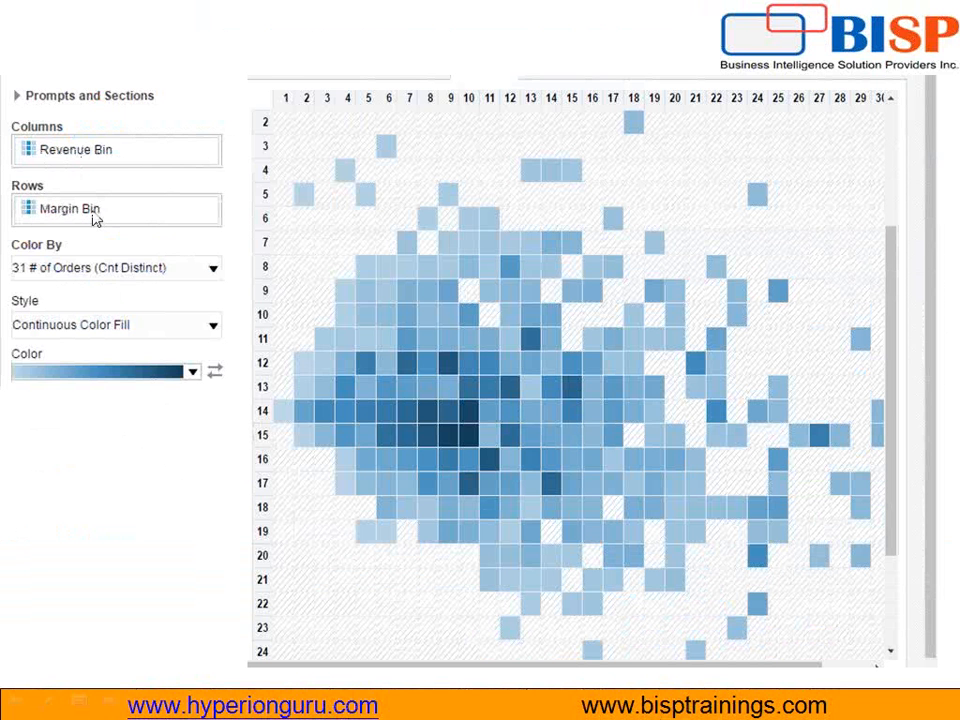
{"action": "key", "text": "alt+Tab"}
{"action": "left_click_drag", "start_coordinate": [337, 362], "coordinate": [321, 388]}
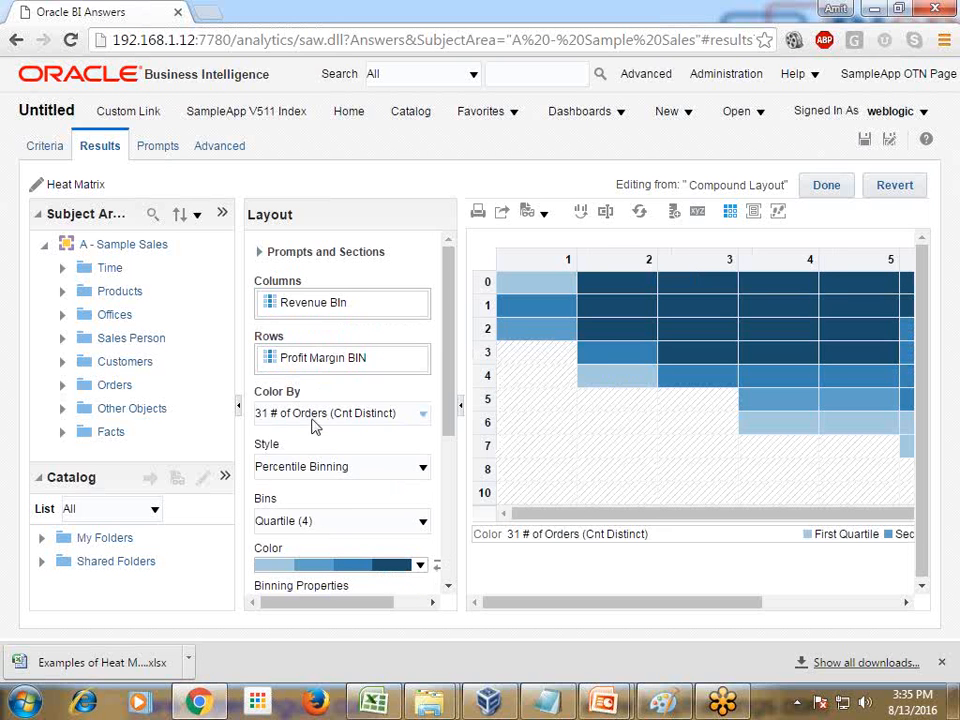
{"action": "left_click", "coordinate": [421, 476]}
{"action": "left_click", "coordinate": [368, 501]}
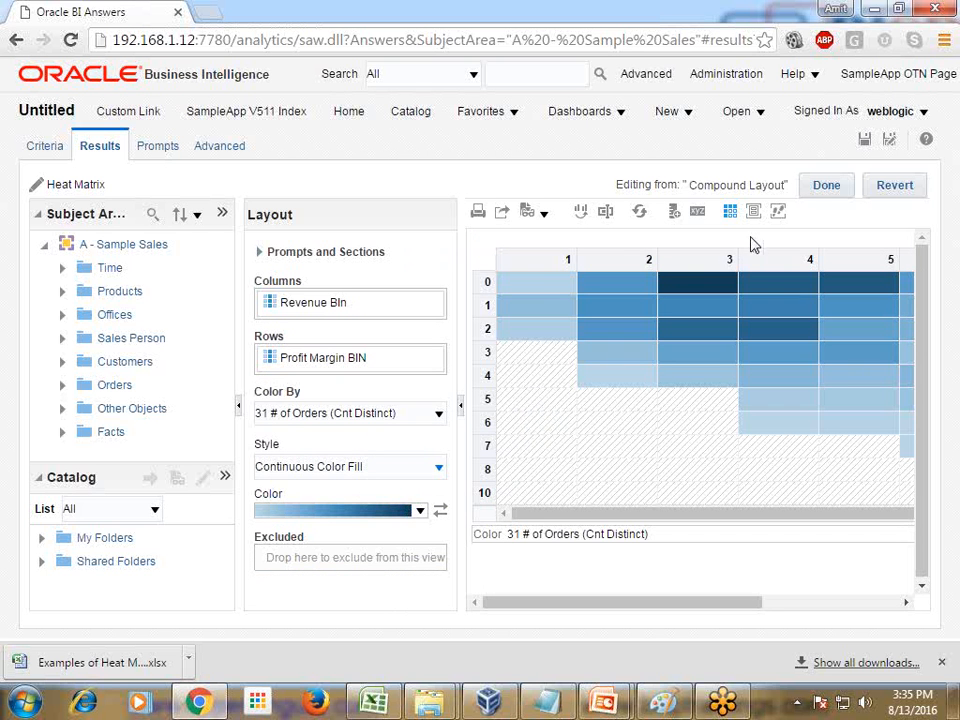
Set the Heat Matrix data cell width and max row header width to 10 pixels each, and finish editing the view
{"action": "left_click", "coordinate": [698, 214]}
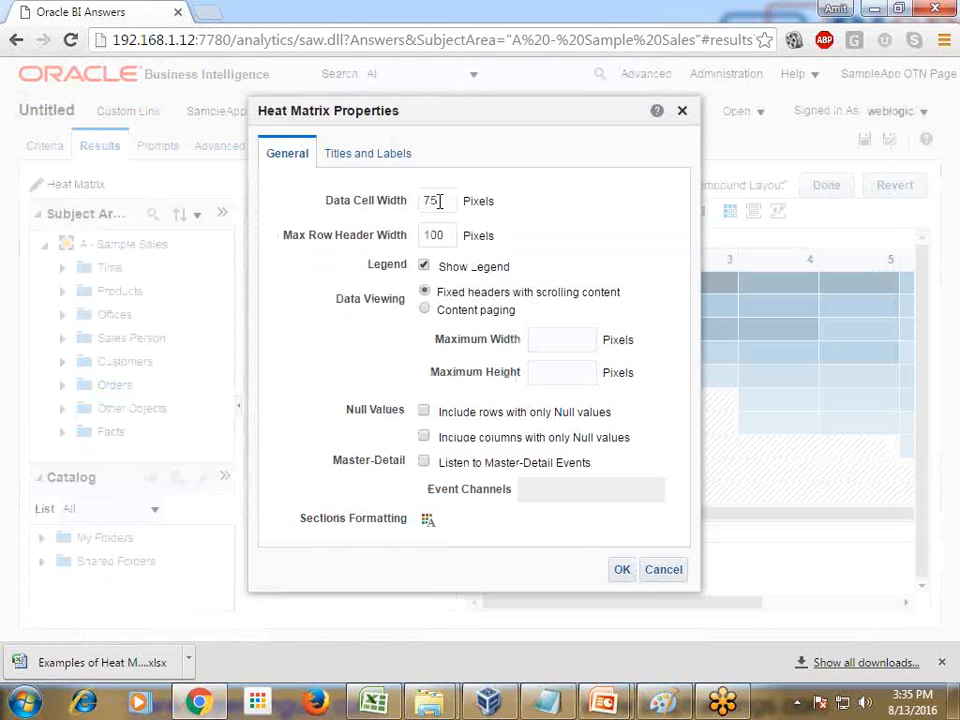
{"action": "left_click_drag", "start_coordinate": [439, 201], "coordinate": [410, 201]}
{"action": "type", "text": "10"}
{"action": "left_click_drag", "start_coordinate": [440, 235], "coordinate": [405, 234]}
{"action": "type", "text": "10"}
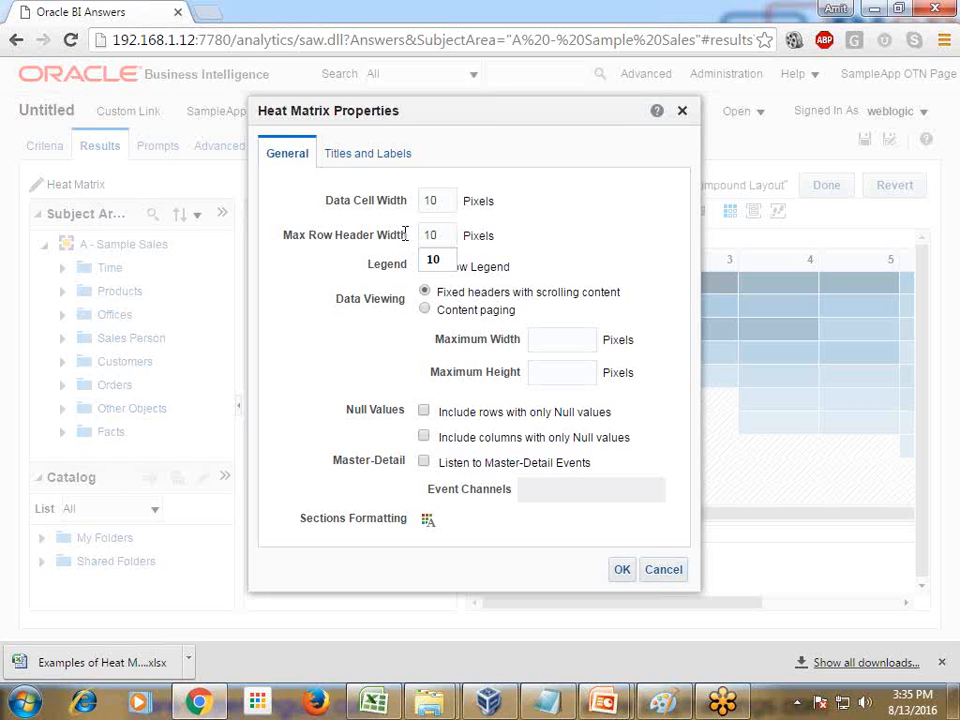
{"action": "left_click", "coordinate": [620, 571]}
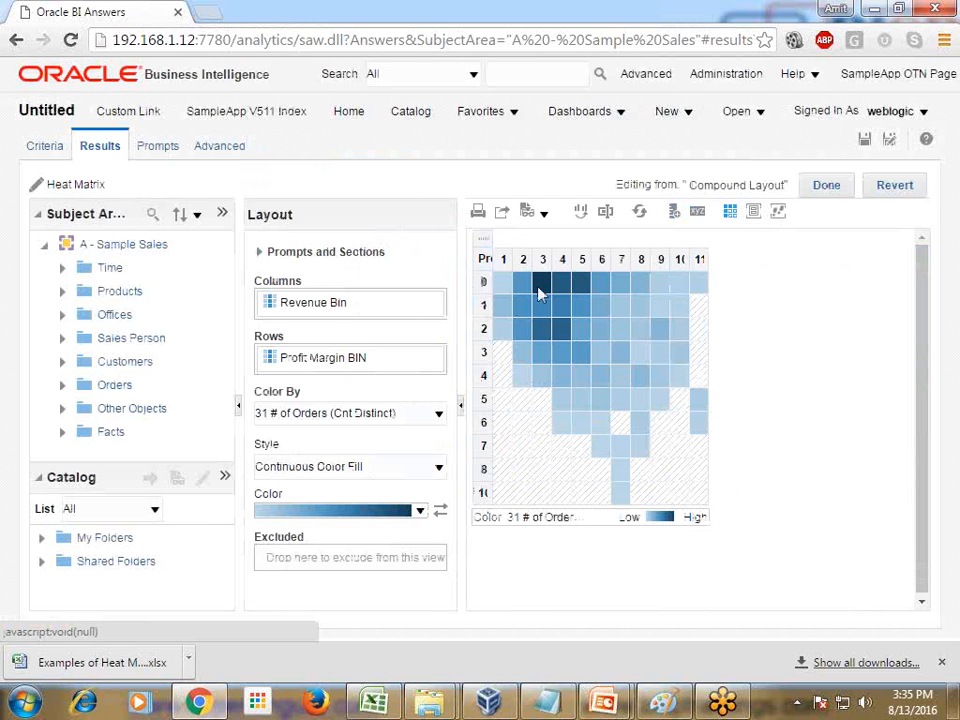
{"action": "mouse_move", "coordinate": [545, 287]}
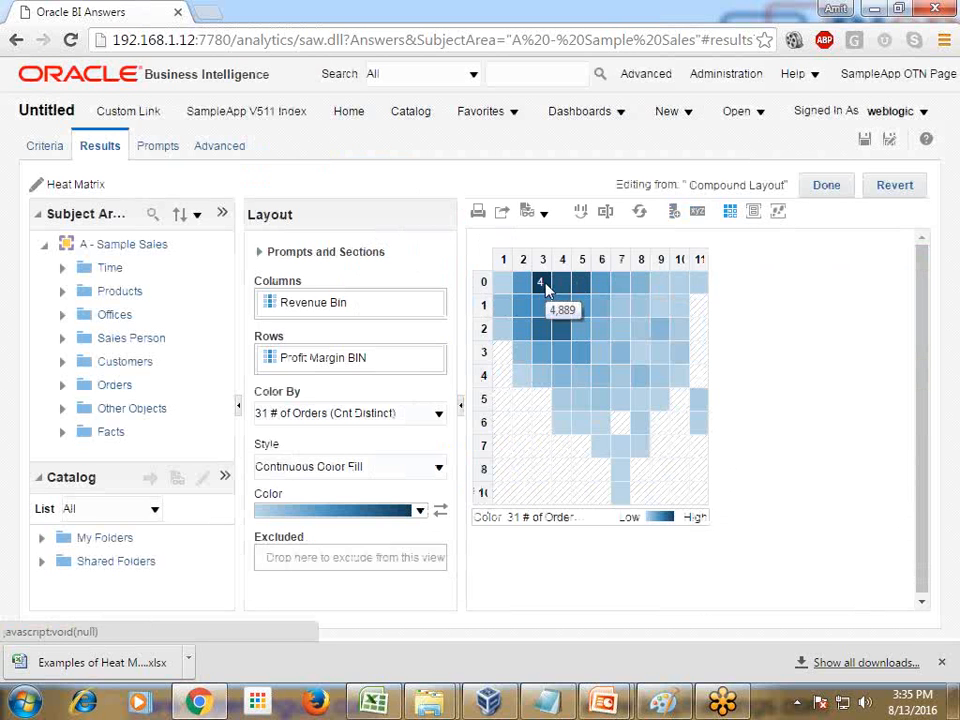
{"action": "left_click", "coordinate": [832, 189]}
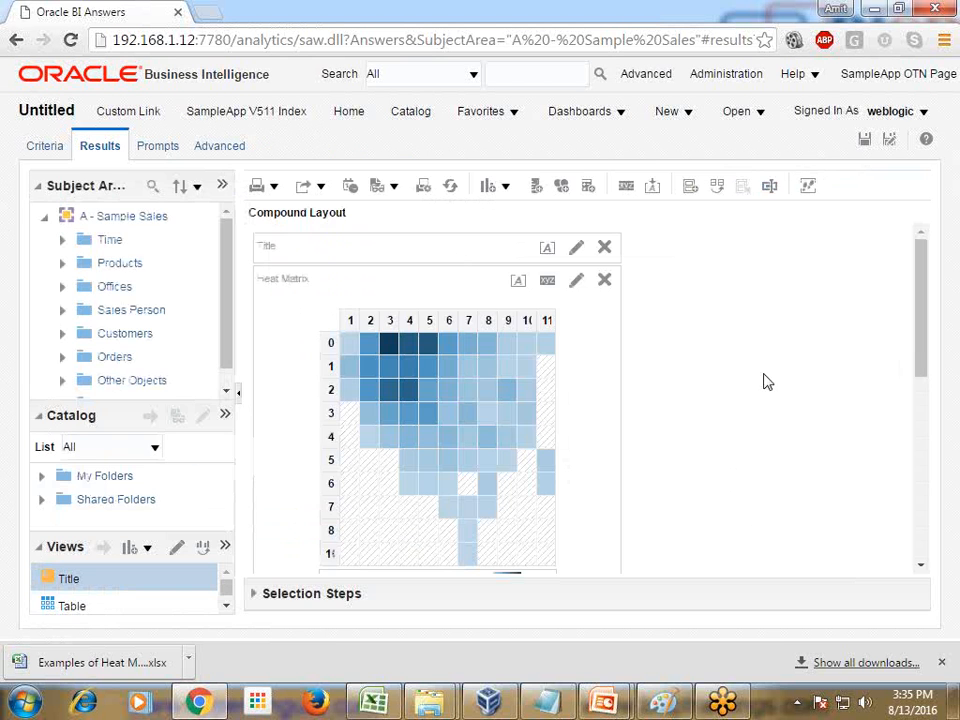
Move the Table view beside the Heat Matrix, on its right side, in the compound layout
{"action": "scroll", "coordinate": [603, 437], "scroll_direction": "down", "scroll_amount": 3}
{"action": "left_click_drag", "start_coordinate": [486, 321], "coordinate": [797, 328]}
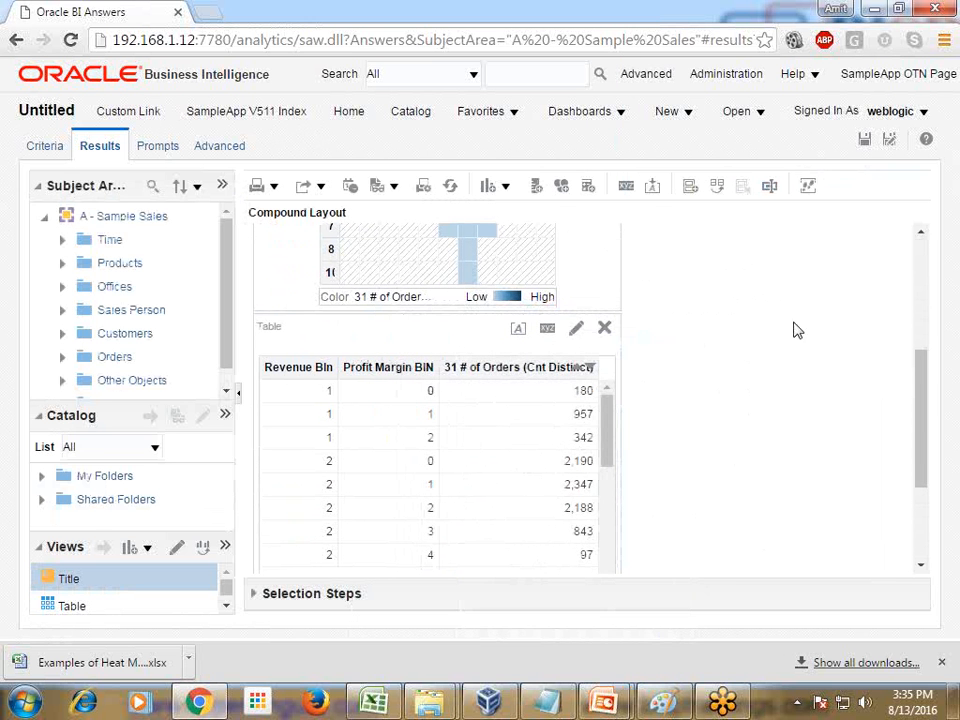
{"action": "left_click_drag", "start_coordinate": [439, 324], "coordinate": [613, 356]}
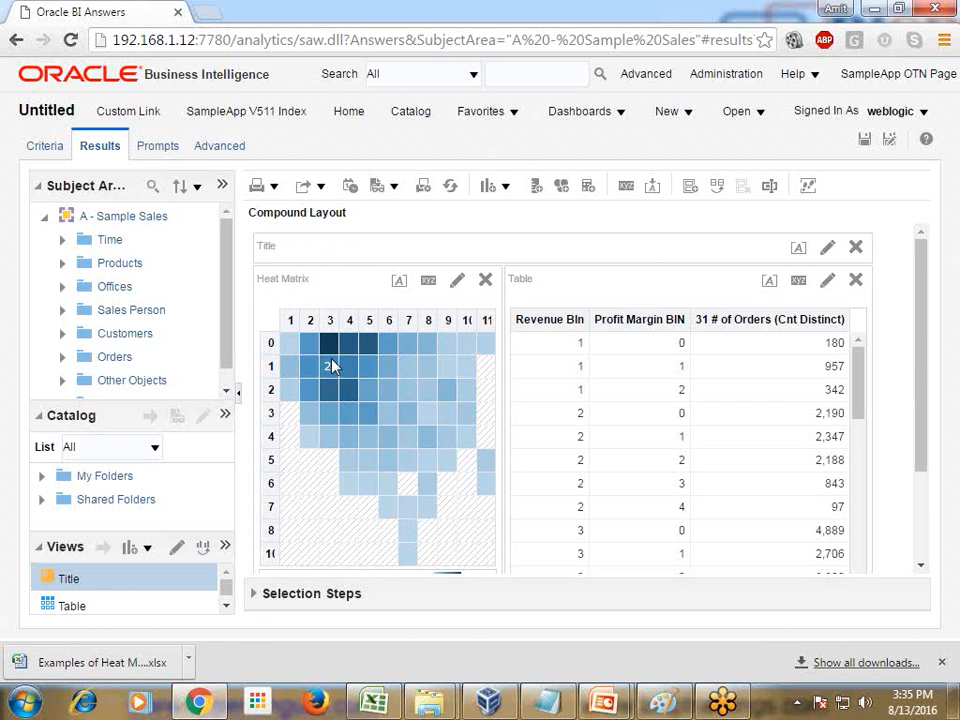
Sort the table by 31 # of Orders (Cnt Distinct) in descending order and compare its top row with the darkest Heat Matrix cell
{"action": "mouse_move", "coordinate": [330, 348]}
{"action": "left_click", "coordinate": [829, 320]}
{"action": "left_click", "coordinate": [865, 320]}
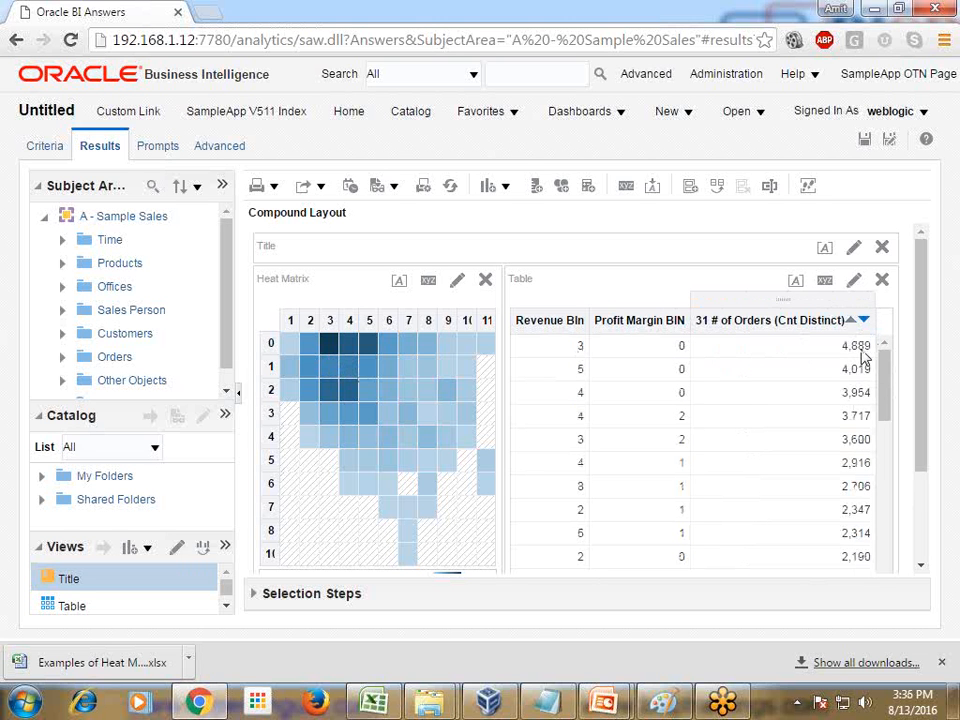
{"action": "mouse_move", "coordinate": [333, 345]}
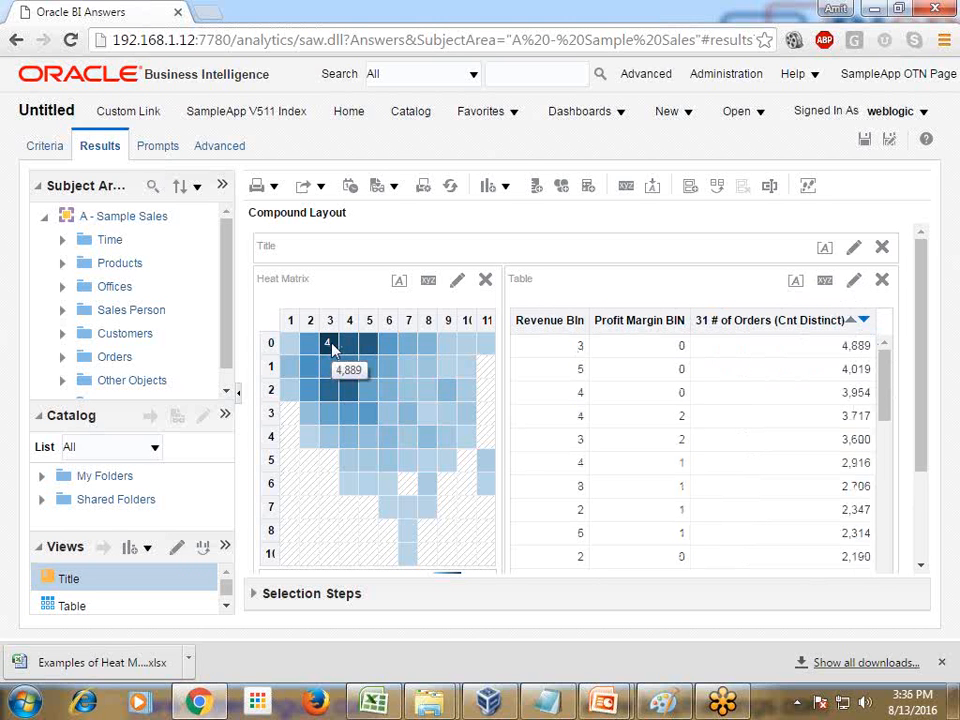